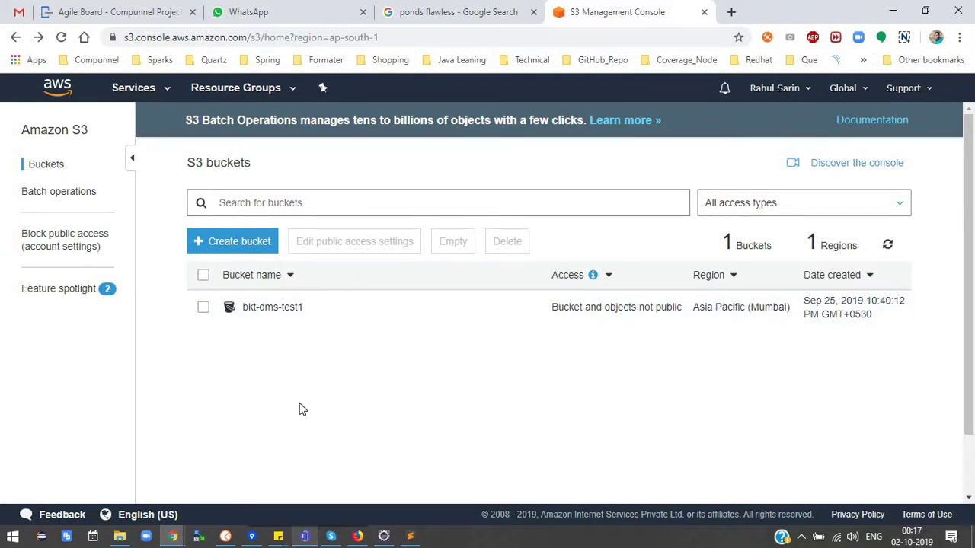
Step: Compare the S3 bucket lists of the two AWS accounts open in Chrome and Firefox, finishing in Firefox
click(362, 537)
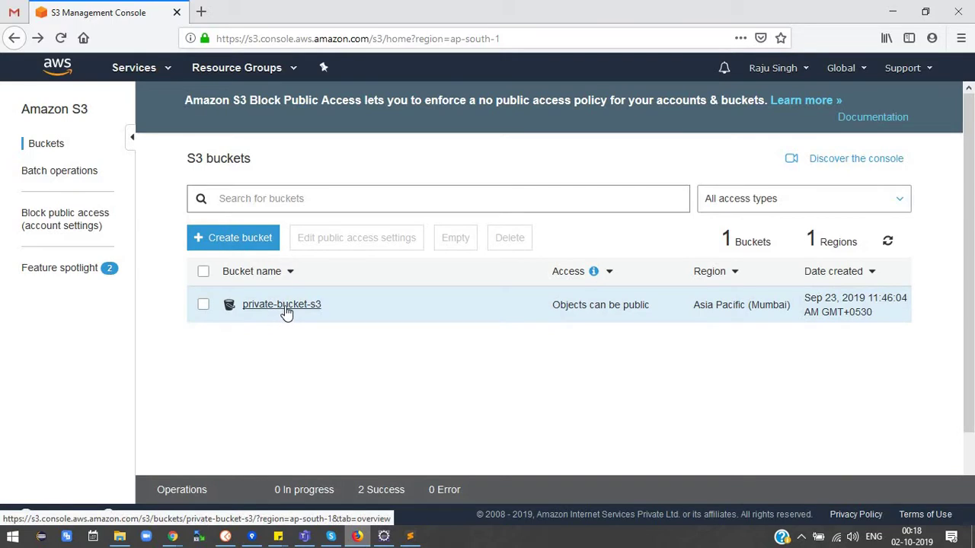
click(173, 537)
click(98, 501)
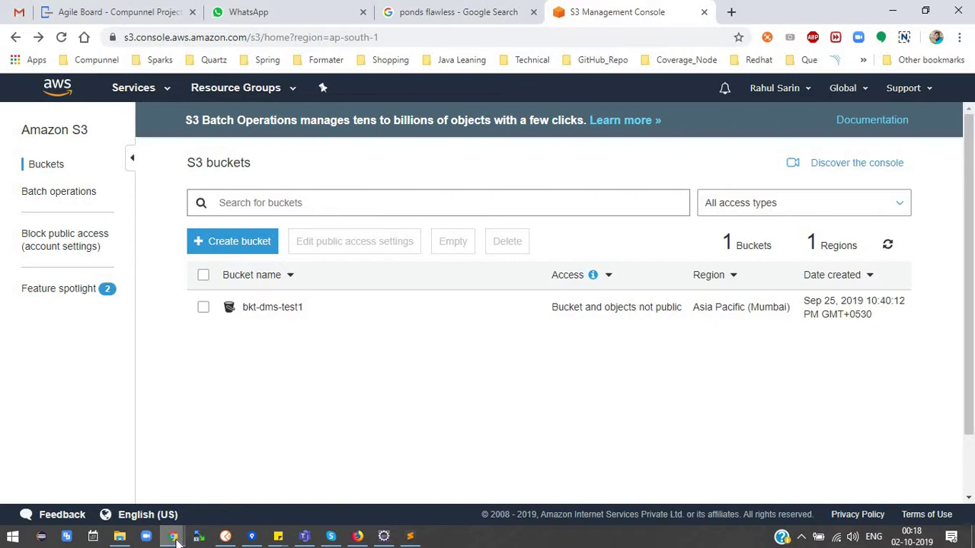
click(357, 537)
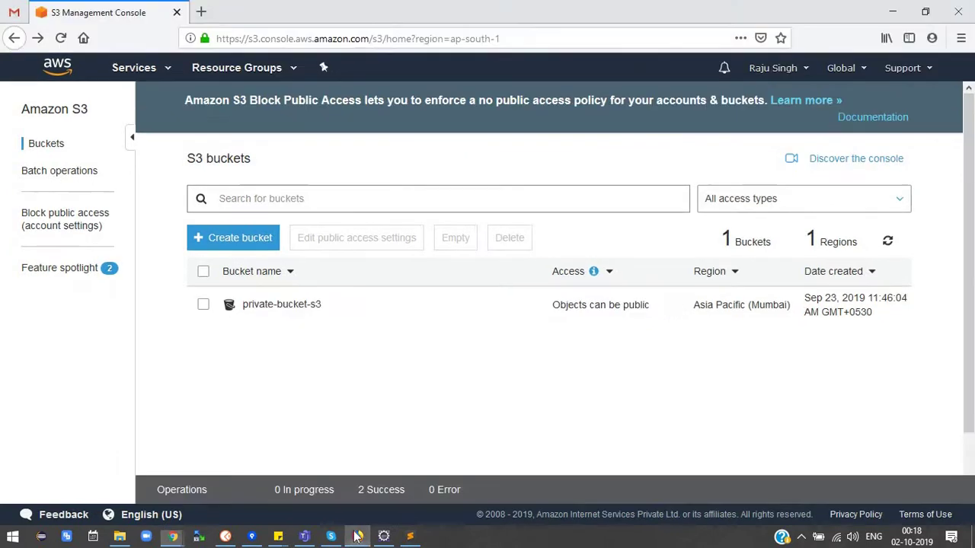
Step: Open the bucket policy editor in the permissions of the private-bucket-s3 bucket
click(282, 305)
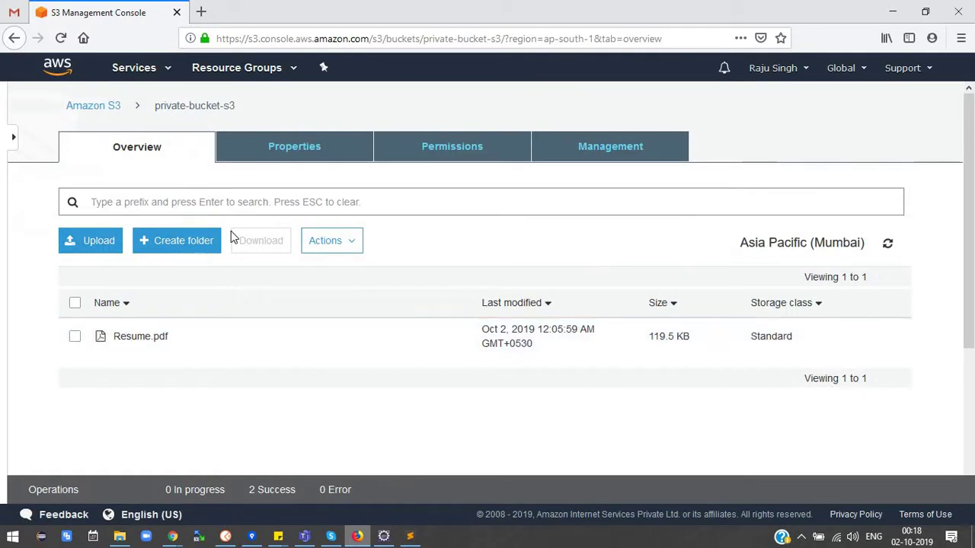
click(427, 153)
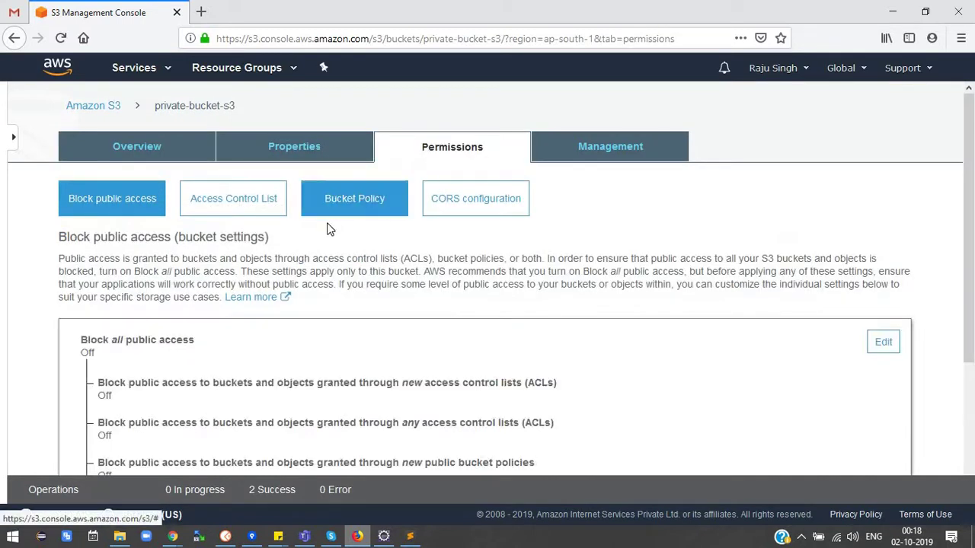
click(348, 214)
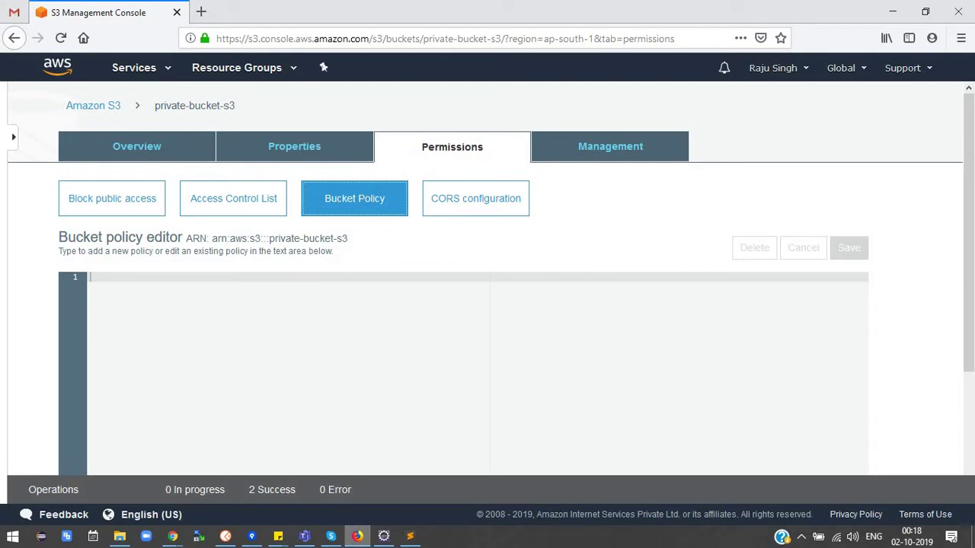
Step: Switch to Sublime Text and copy the whole DelegateS3Access policy JSON from the untitled file, checking its principal, action and resource entries
click(410, 536)
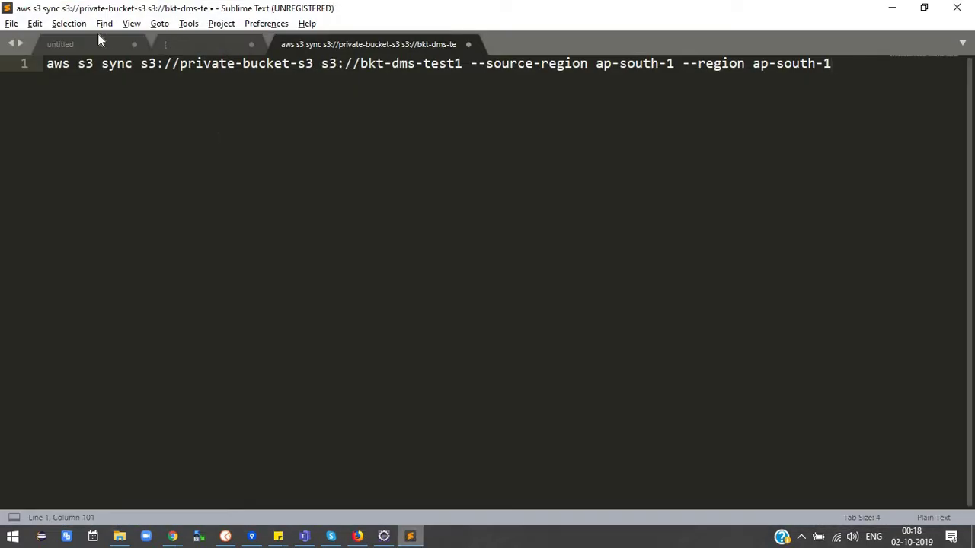
click(93, 39)
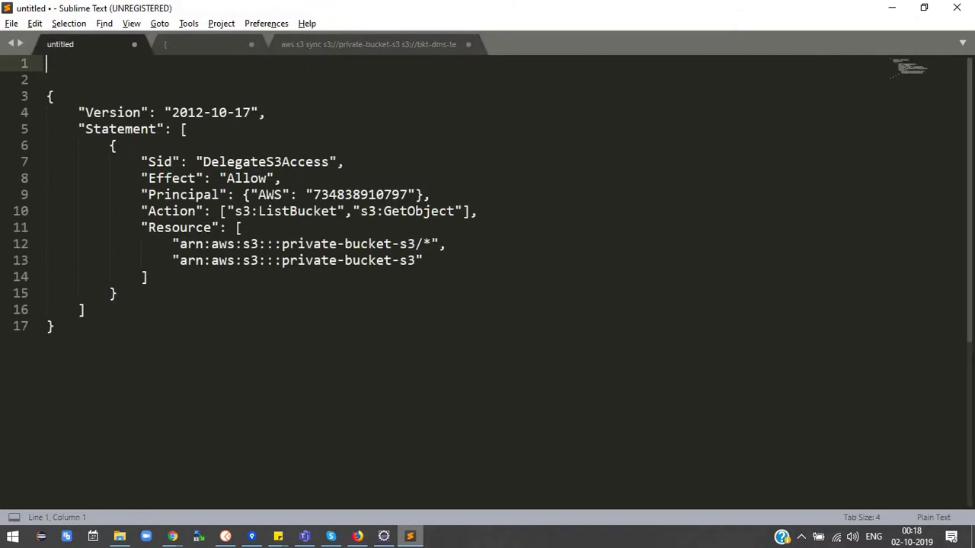
double_click(359, 196)
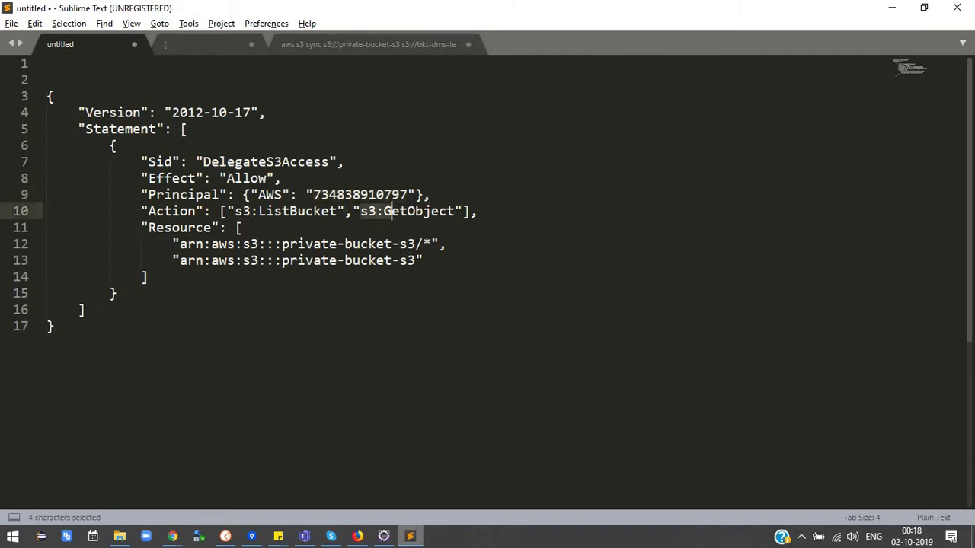
drag(360, 211, 455, 211)
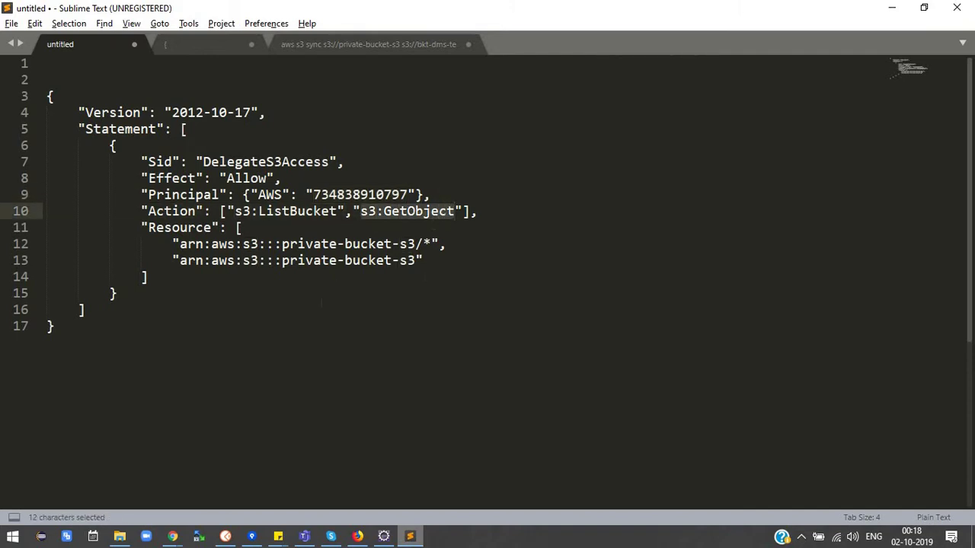
drag(423, 244, 282, 244)
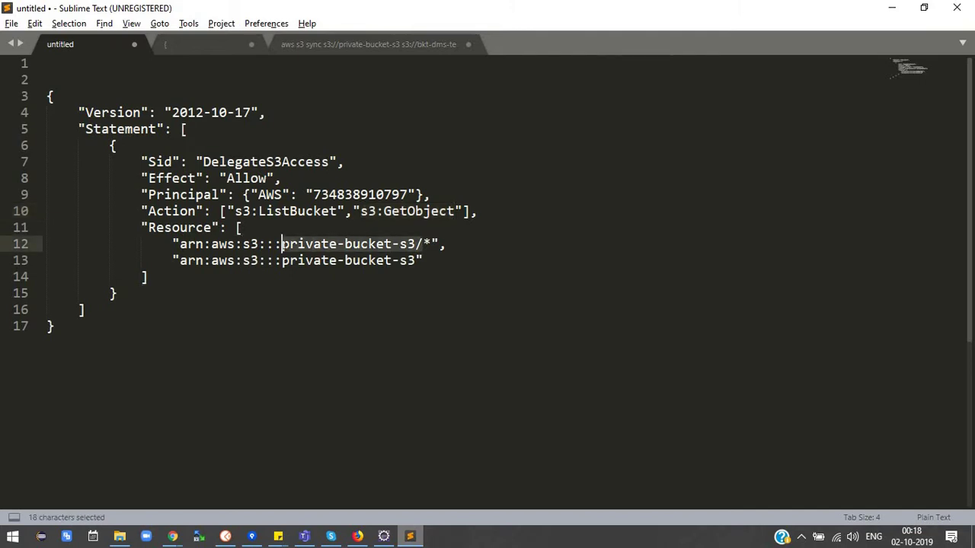
drag(73, 326, 45, 96)
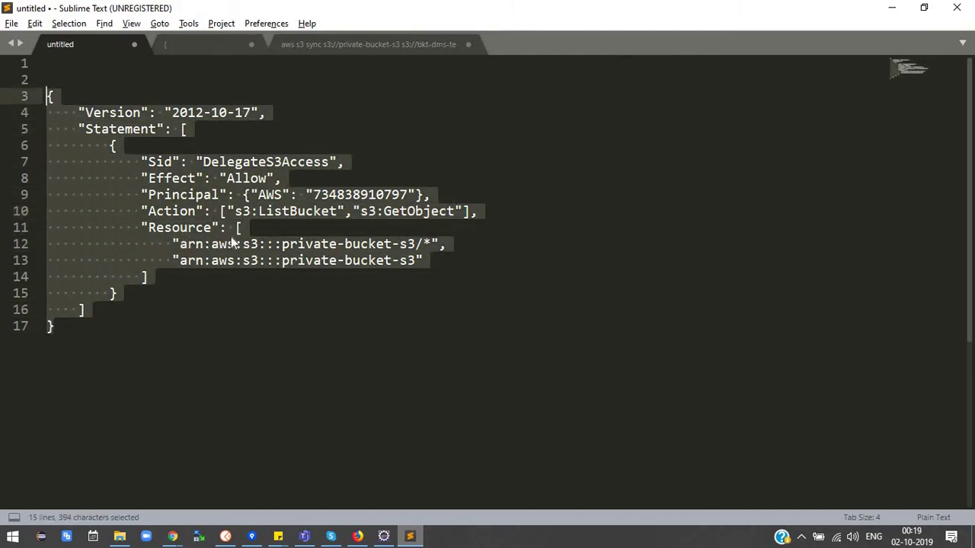
right_click(211, 216)
click(233, 261)
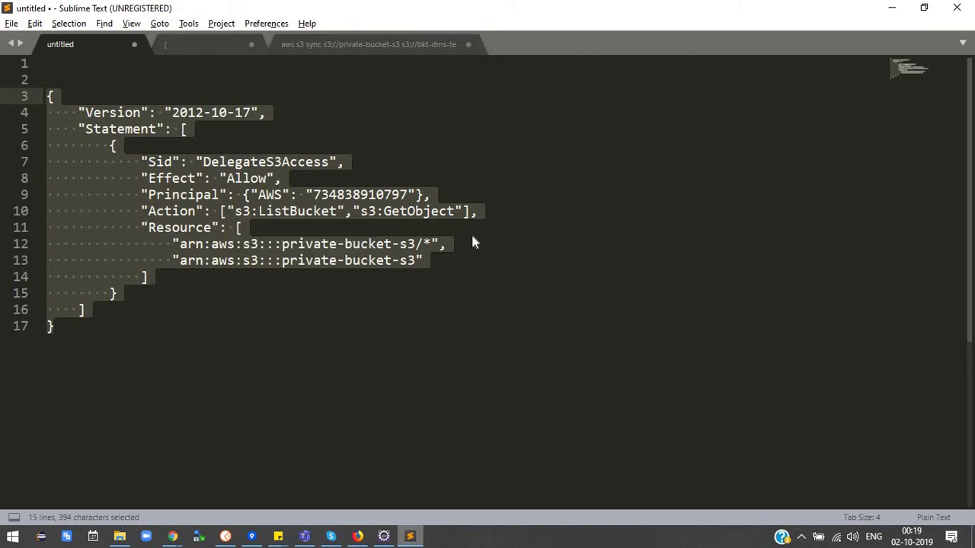
right_click(139, 194)
click(193, 237)
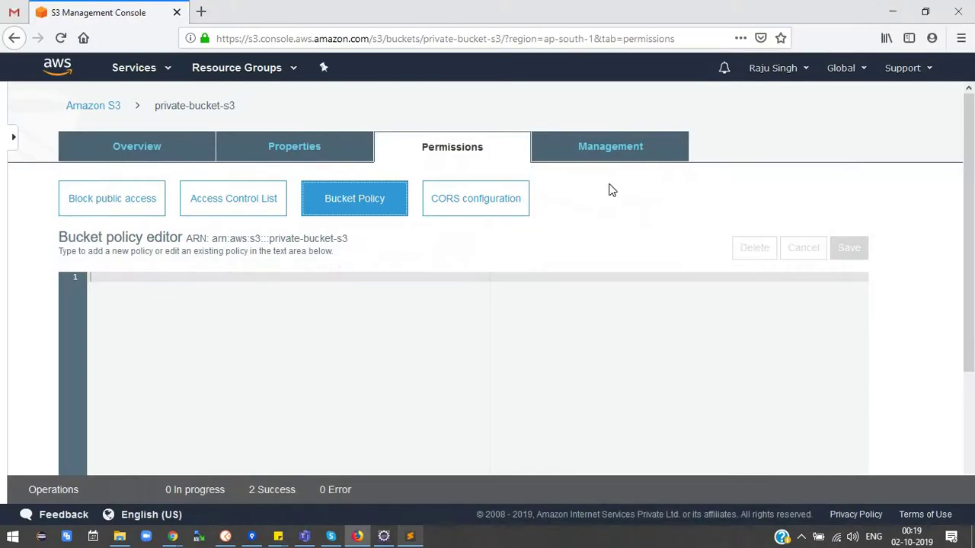
Step: Return to Firefox and paste the copied DelegateS3Access policy into the bucket policy editor of private-bucket-s3
click(892, 8)
click(252, 309)
key(ctrl+v)
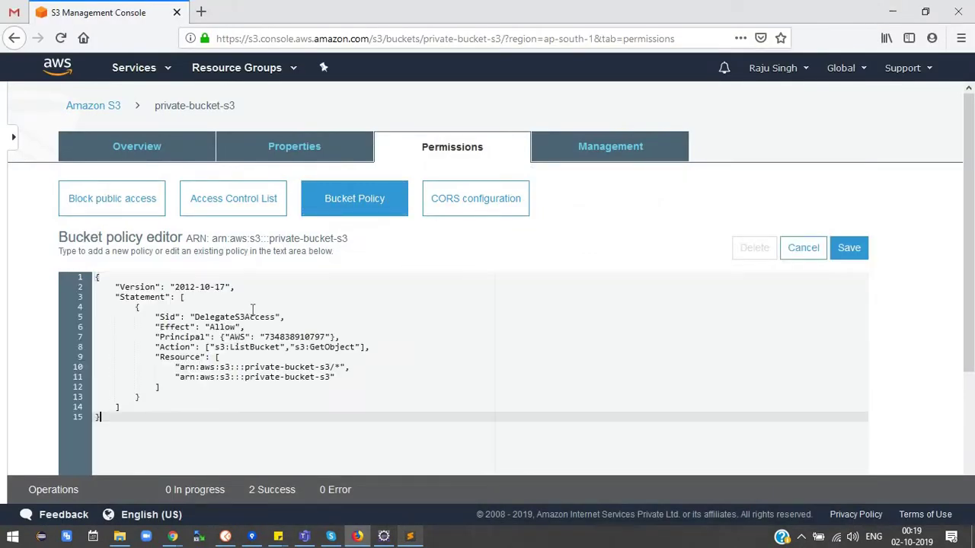
Step: Check the policy's principal account and that its resource matches the private-bucket-s3 name, and save the bucket policy
double_click(283, 336)
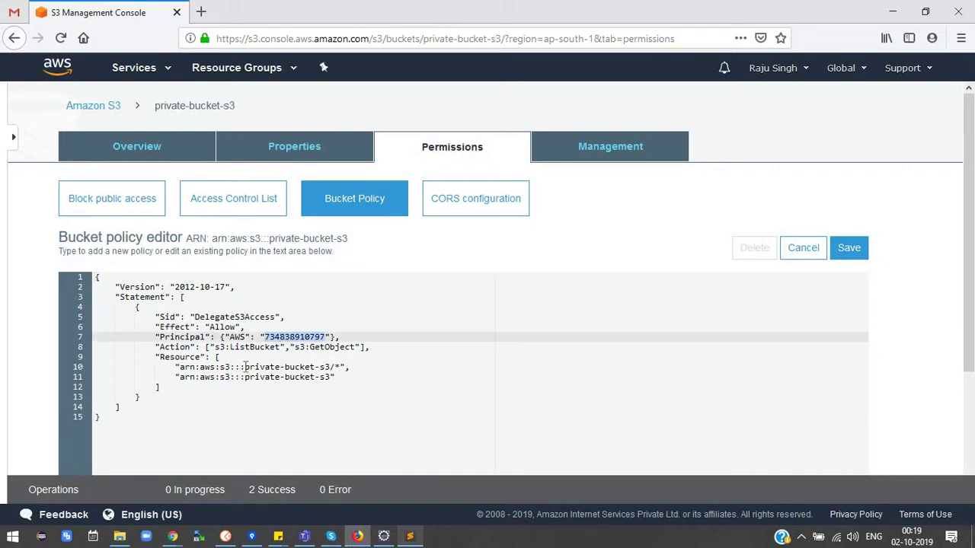
drag(246, 366, 335, 366)
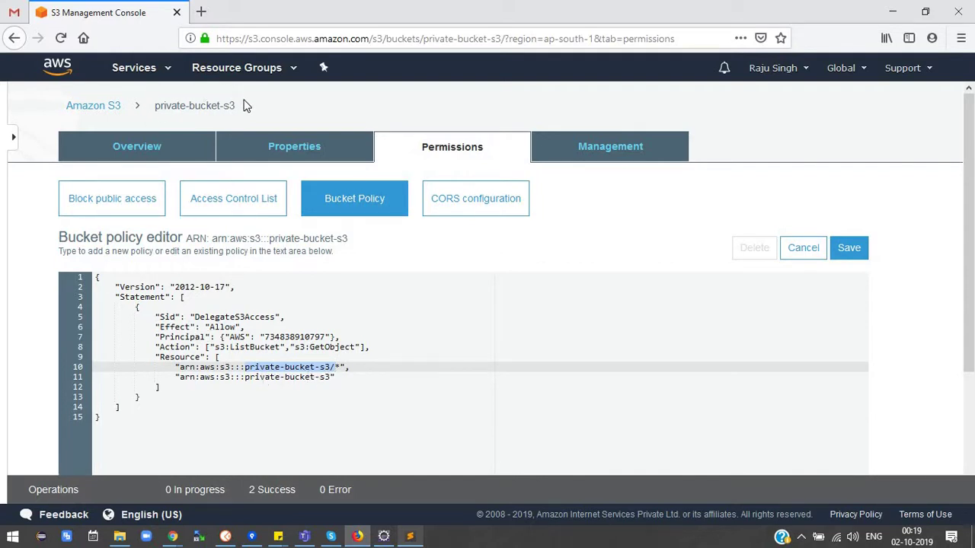
drag(167, 126, 152, 108)
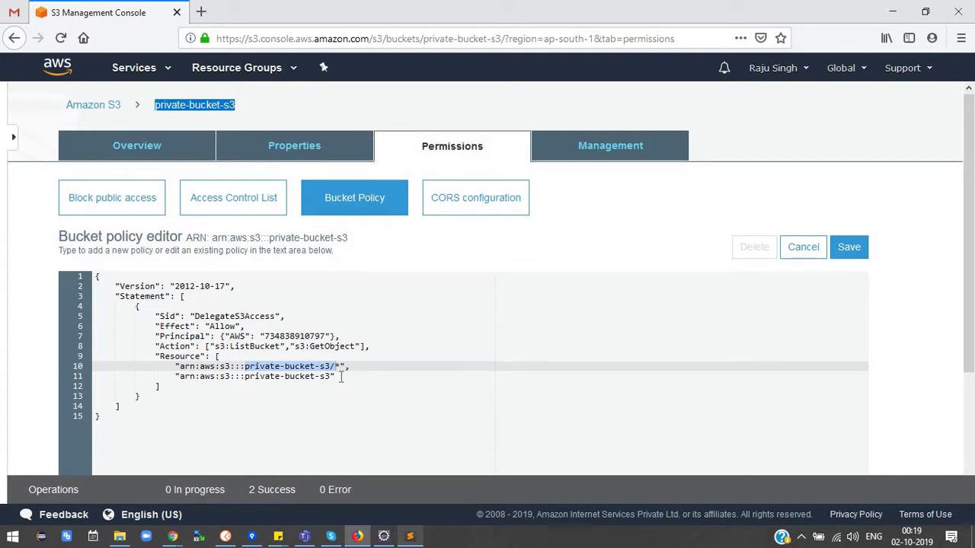
scroll(533, 343, down, 2)
click(850, 181)
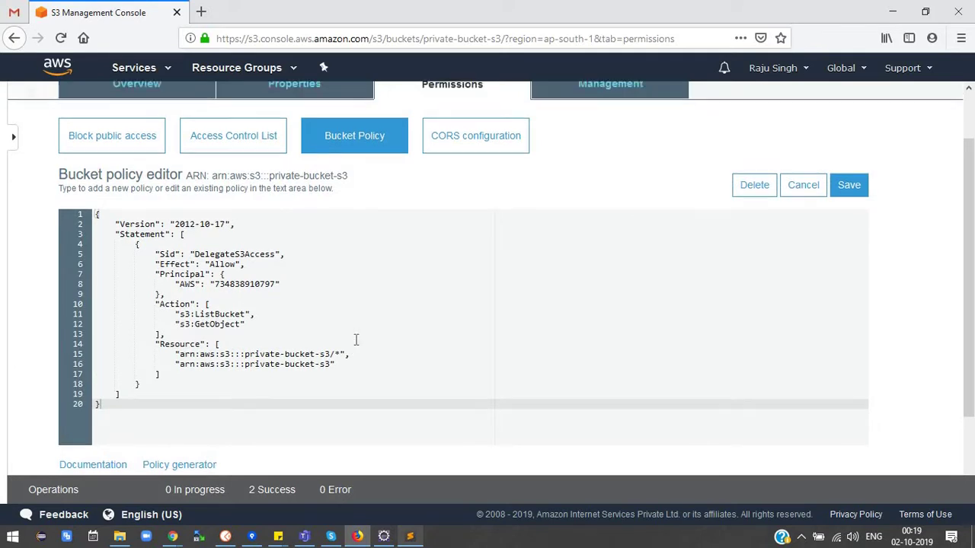
scroll(790, 280, up, 2)
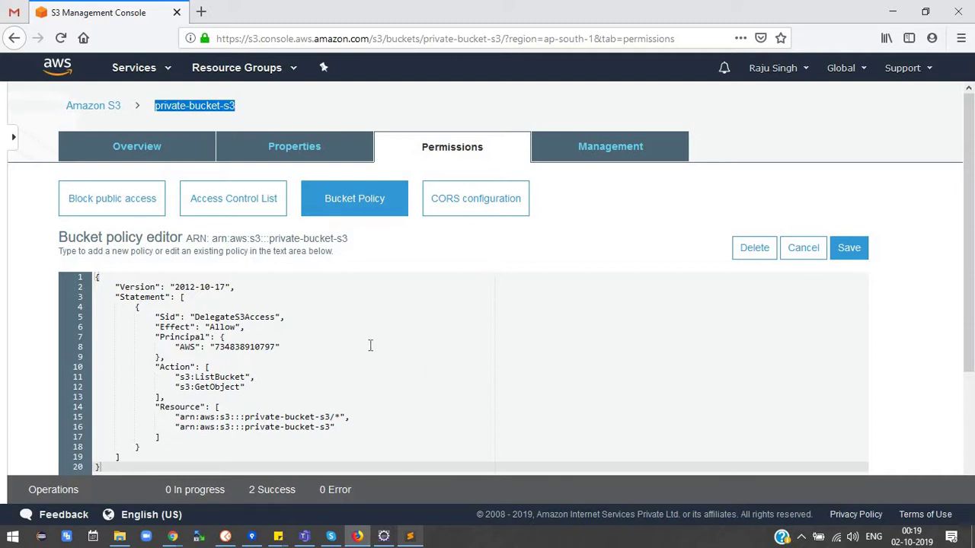
scroll(370, 346, down, 2)
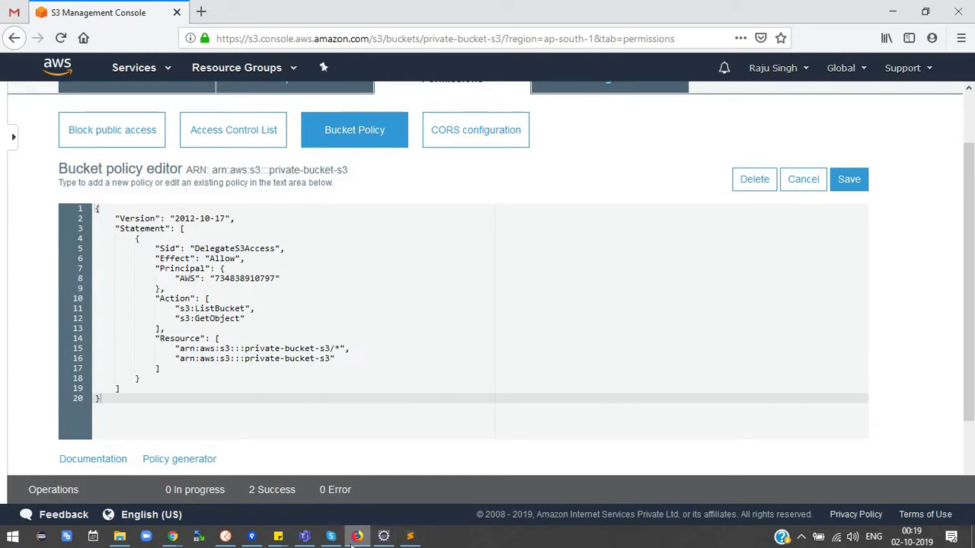
Step: Switch to the destination account's AWS console in Chrome and open the list of IAM users
mouse_move(173, 536)
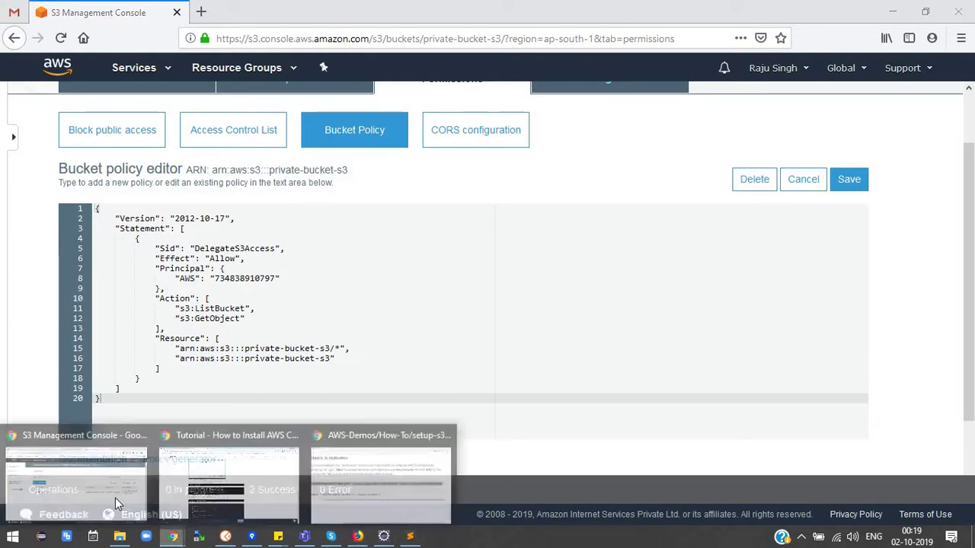
click(115, 498)
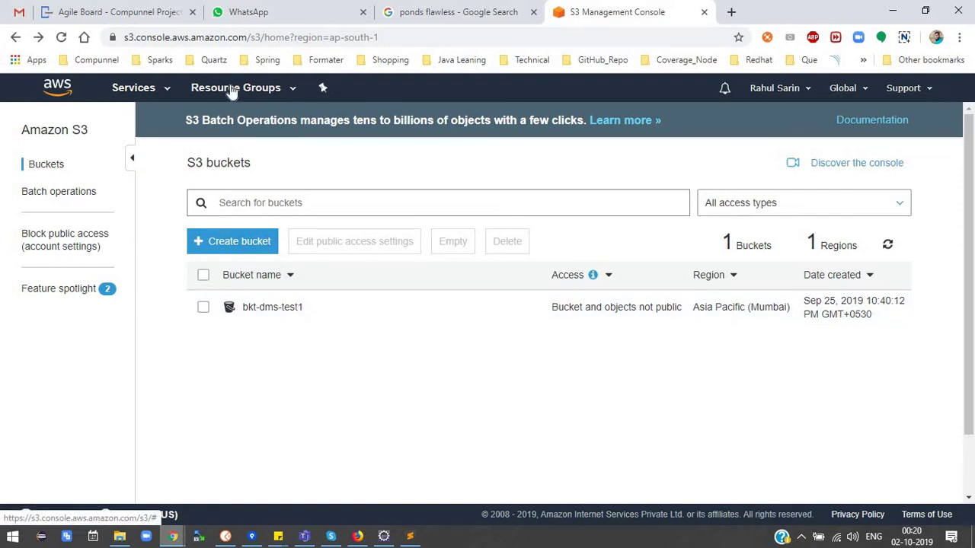
click(163, 92)
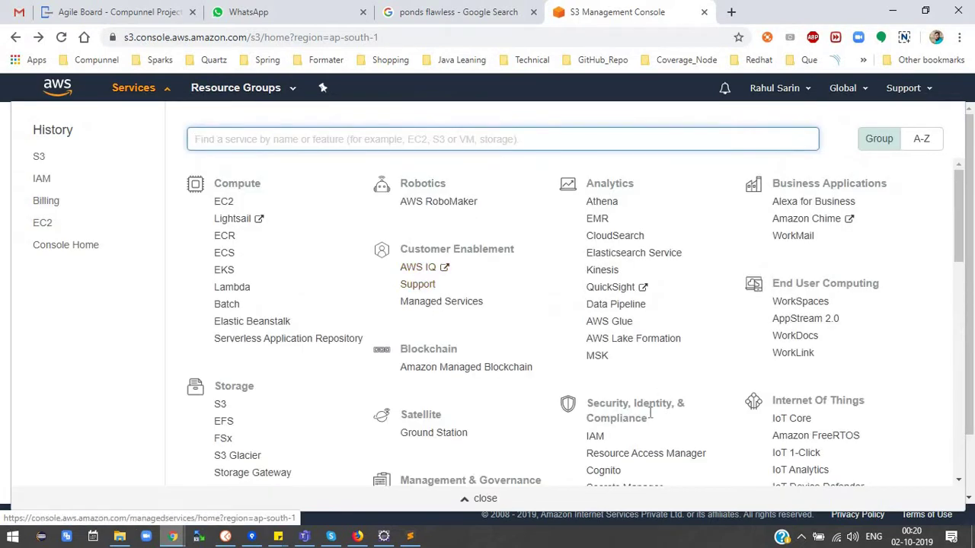
click(597, 440)
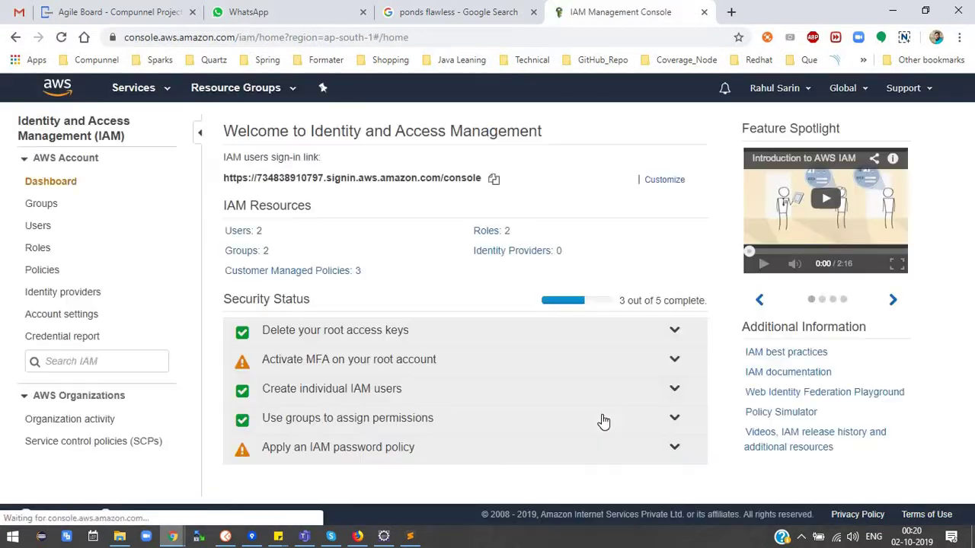
click(250, 232)
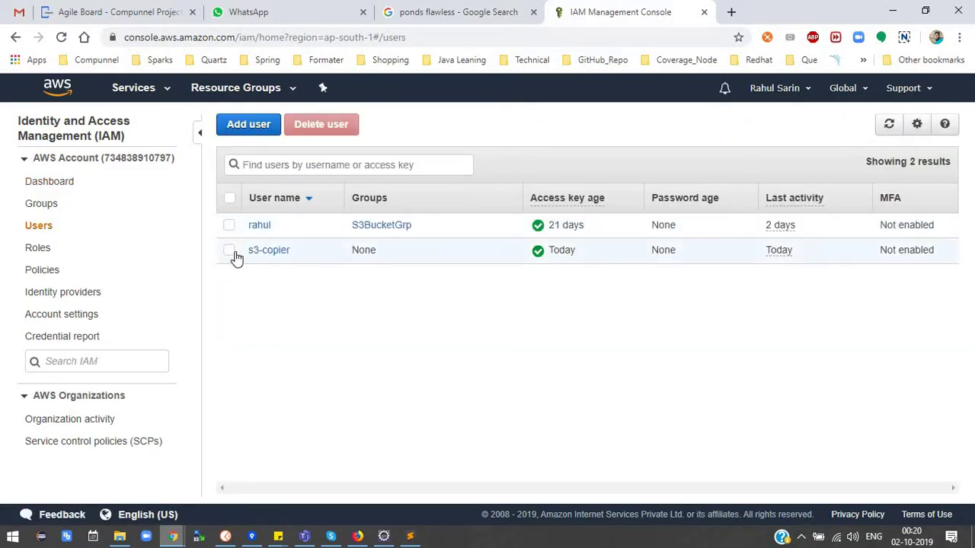
Step: Delete the existing IAM user s3-copier and confirm its permanent removal
click(229, 250)
click(320, 124)
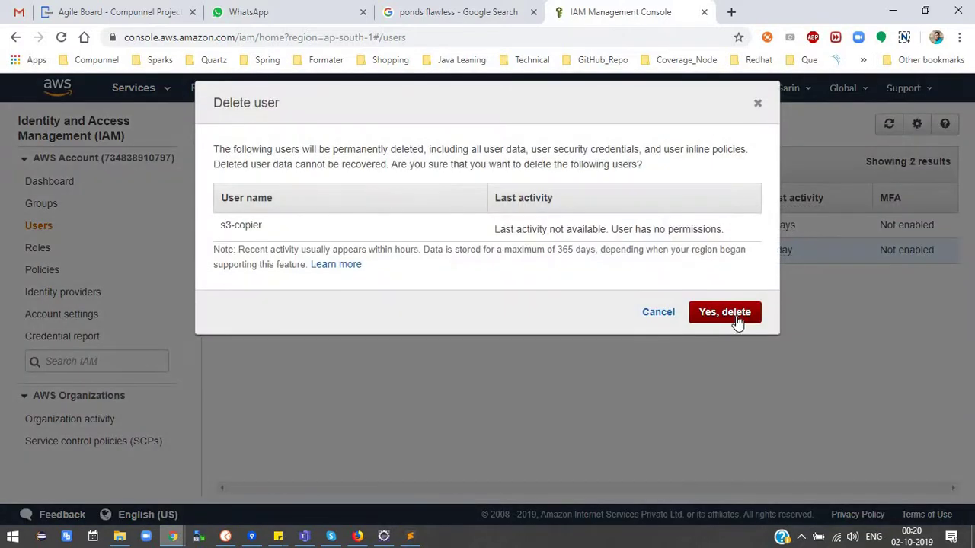
click(725, 313)
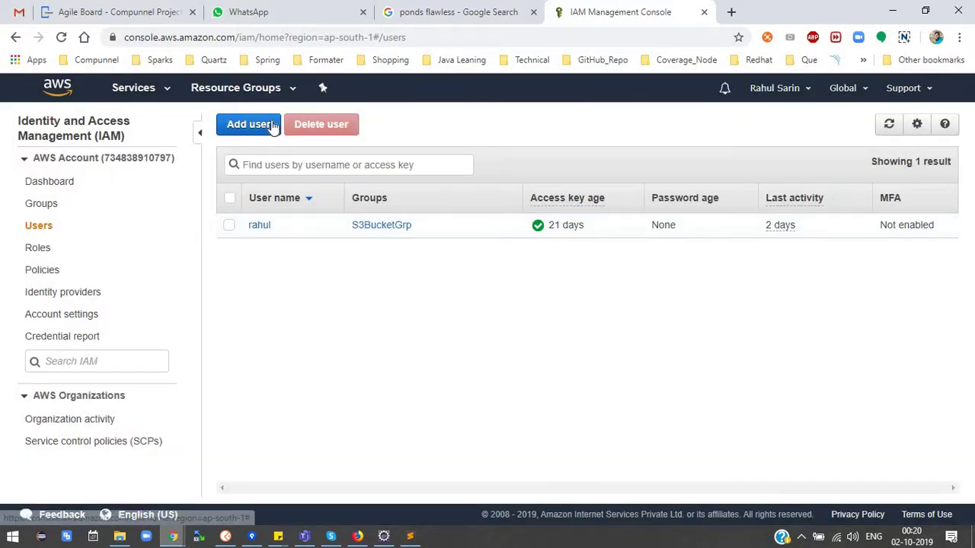
click(269, 124)
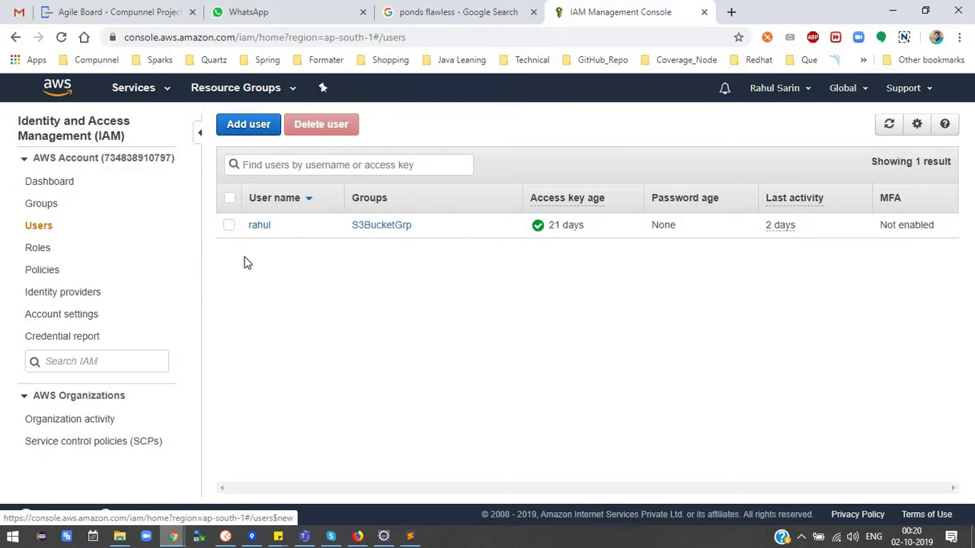
Step: Start creating a new IAM policy and show it in the JSON editor
click(47, 271)
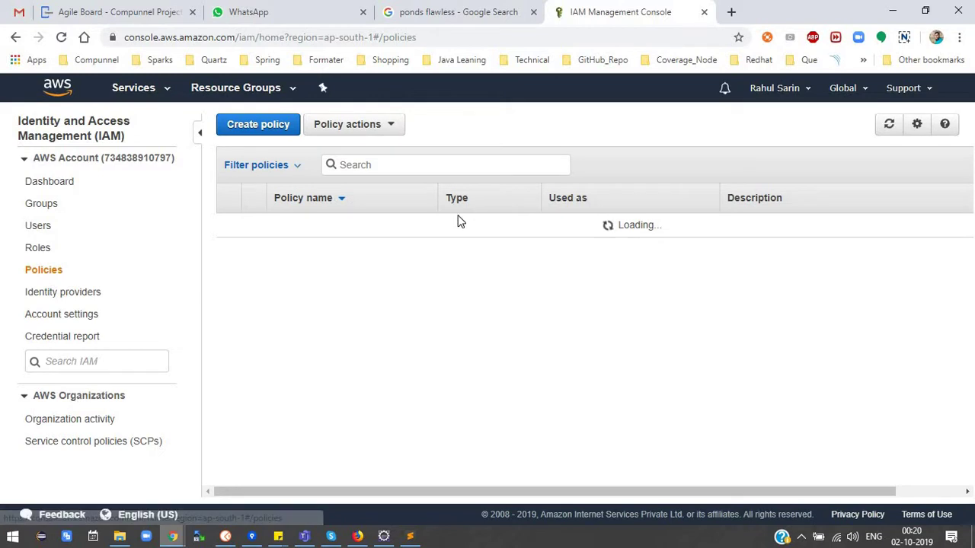
click(261, 128)
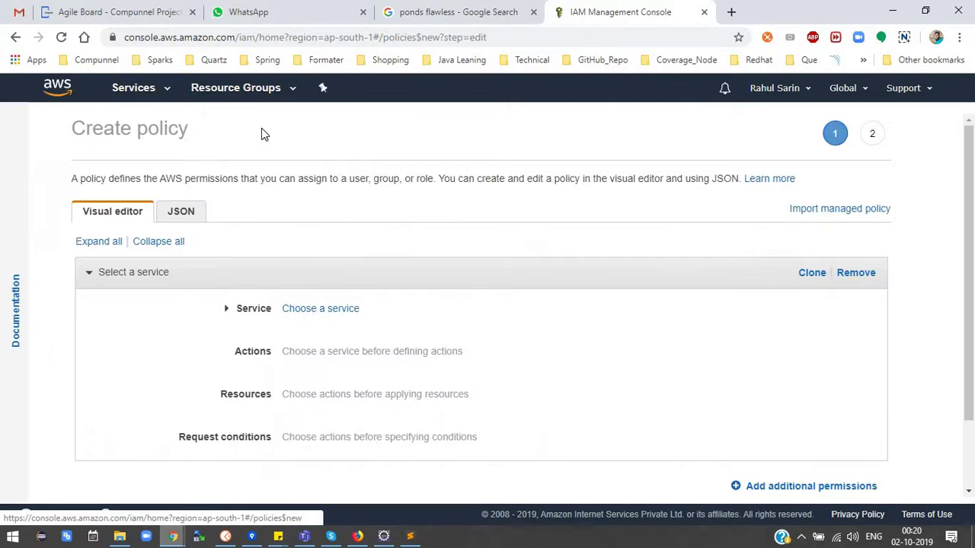
click(183, 213)
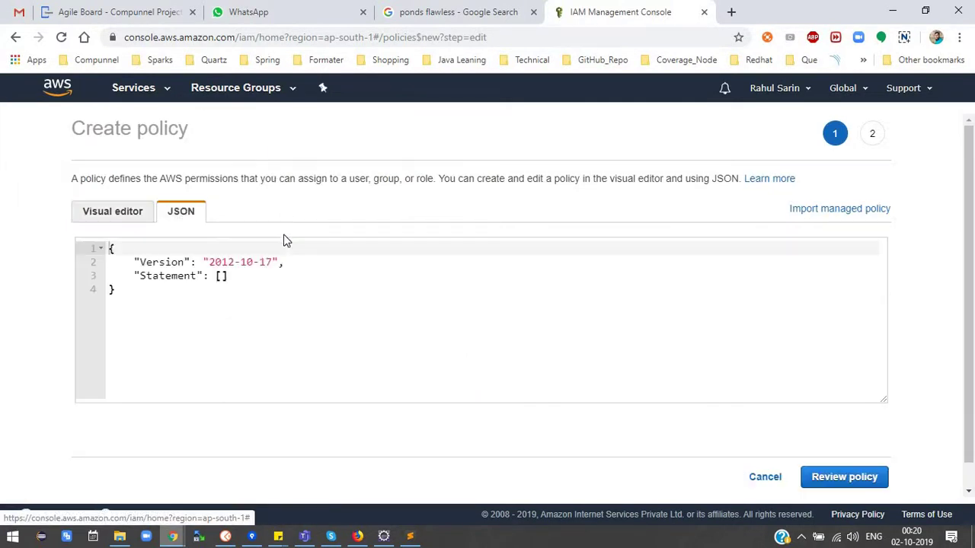
Step: Switch to Sublime Text and check the bucket names private-bucket-s3 and bkt-dms-test1 in the prepared IAM policy's resources
click(415, 540)
click(212, 40)
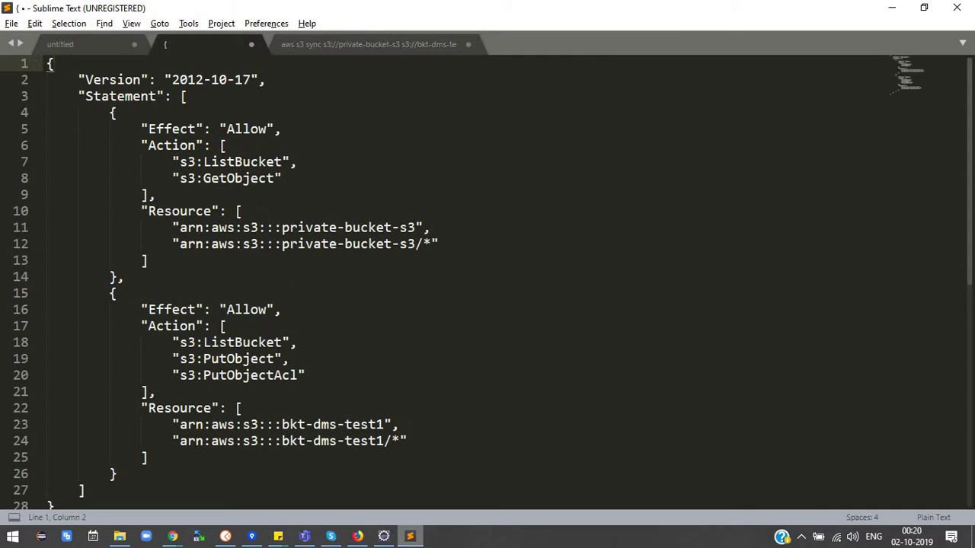
drag(281, 227, 422, 227)
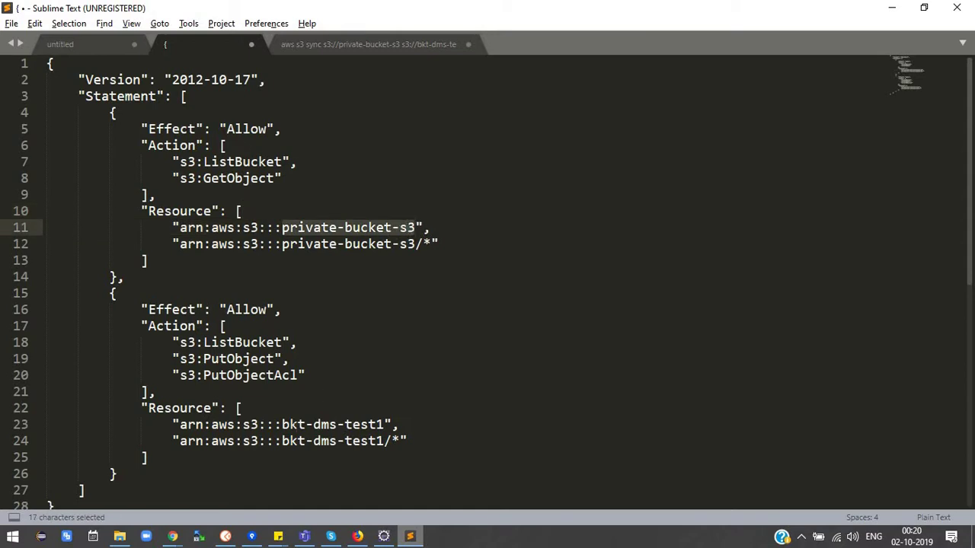
drag(282, 424, 379, 425)
key(ctrl+c)
scroll(379, 425, down, 2)
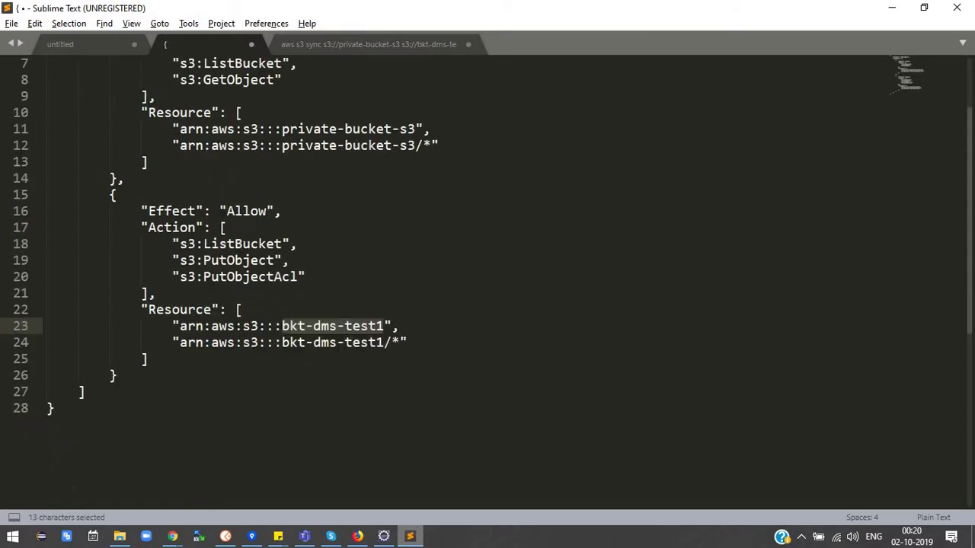
Step: Copy the whole prepared policy, replace the default JSON of the new IAM policy in Chrome with it, and continue to the review
drag(57, 408, 48, 63)
scroll(47, 294, up, 2)
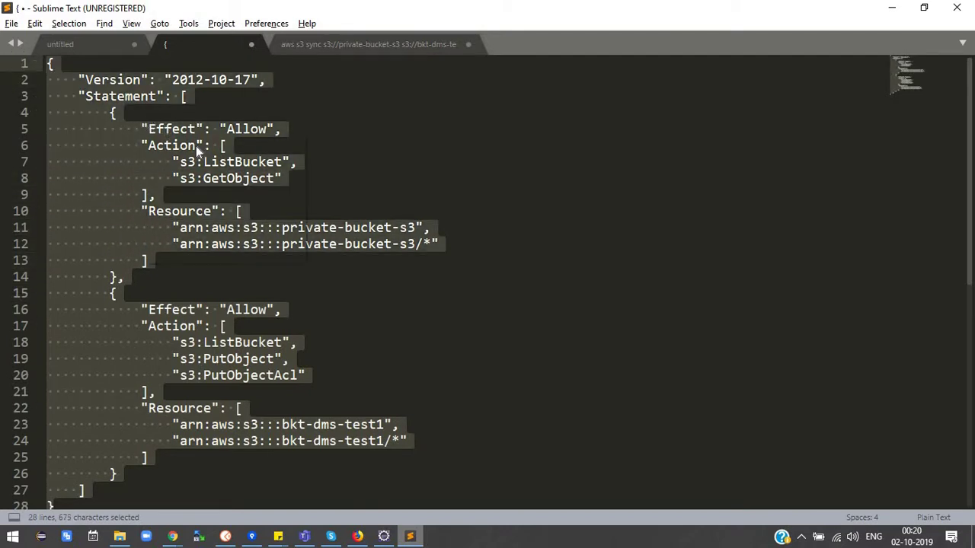
right_click(146, 119)
click(201, 166)
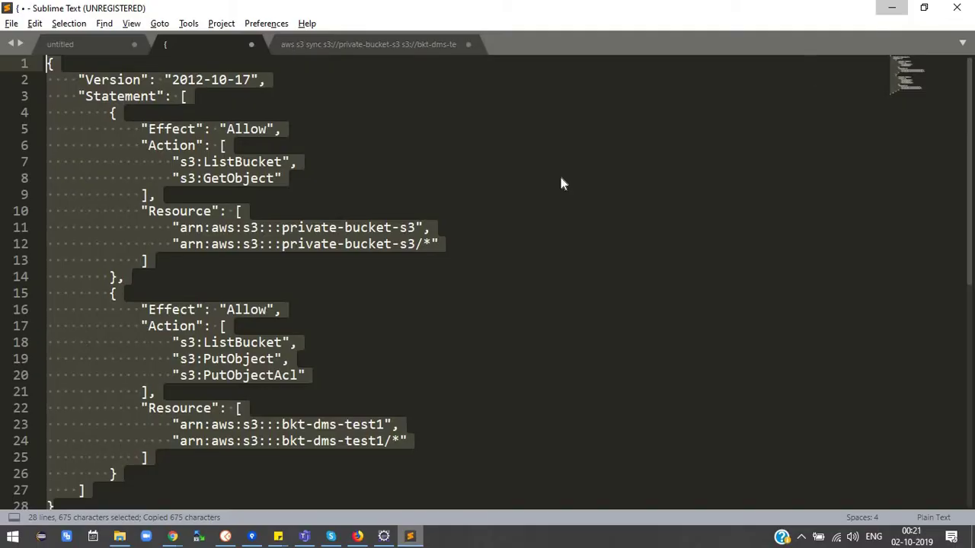
key(alt+Tab)
key(ctrl+a)
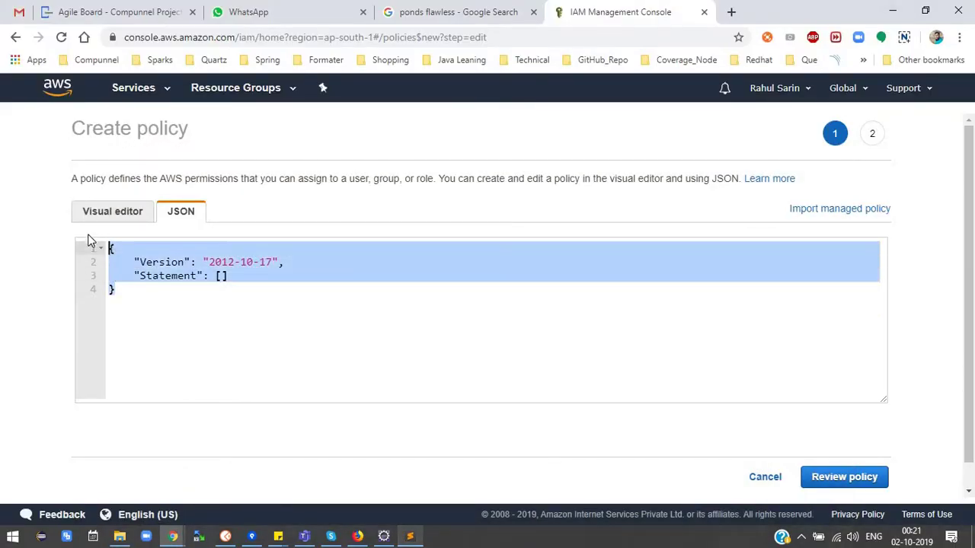
key(ctrl+v)
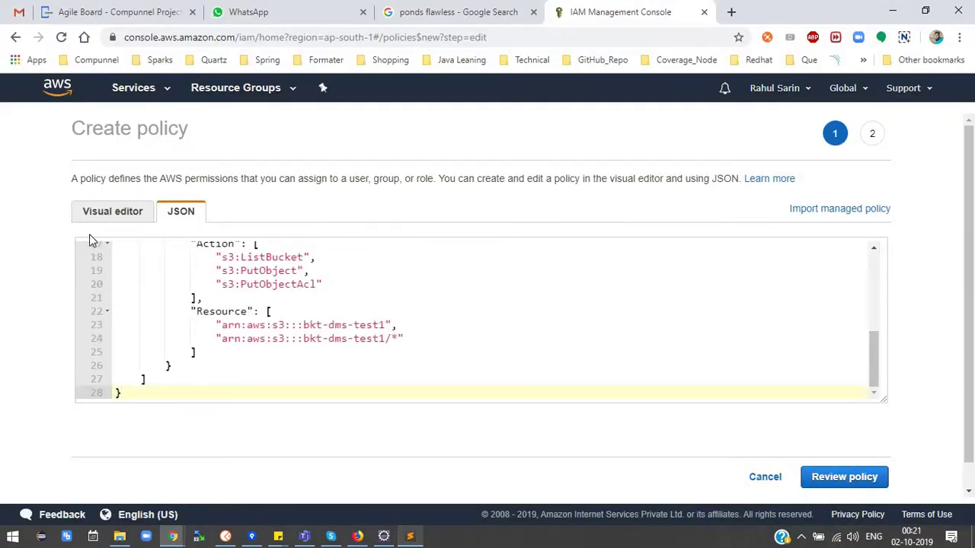
scroll(415, 315, up, 5)
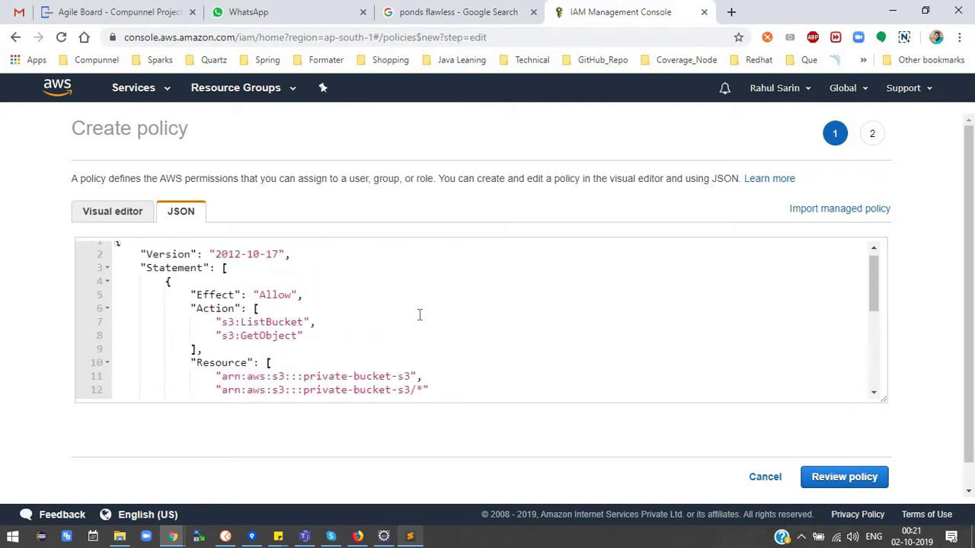
click(861, 486)
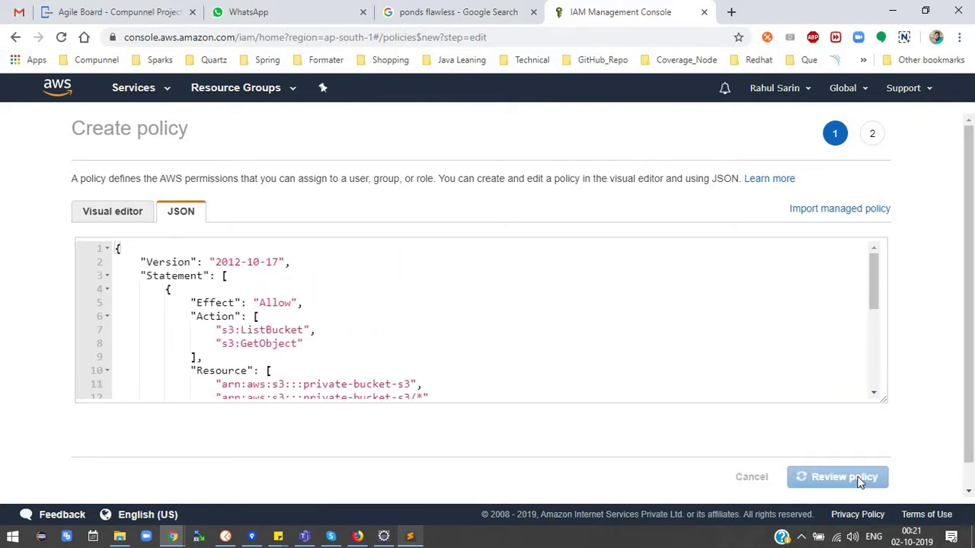
Step: Enter s3-sync-pol as both the policy's name and description, and create the policy
click(288, 220)
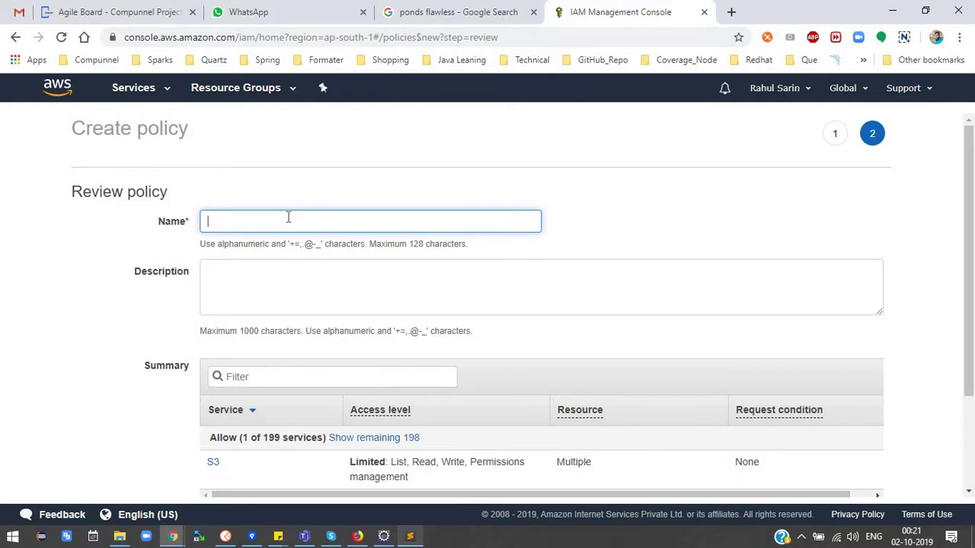
text(s3-sync-pol)
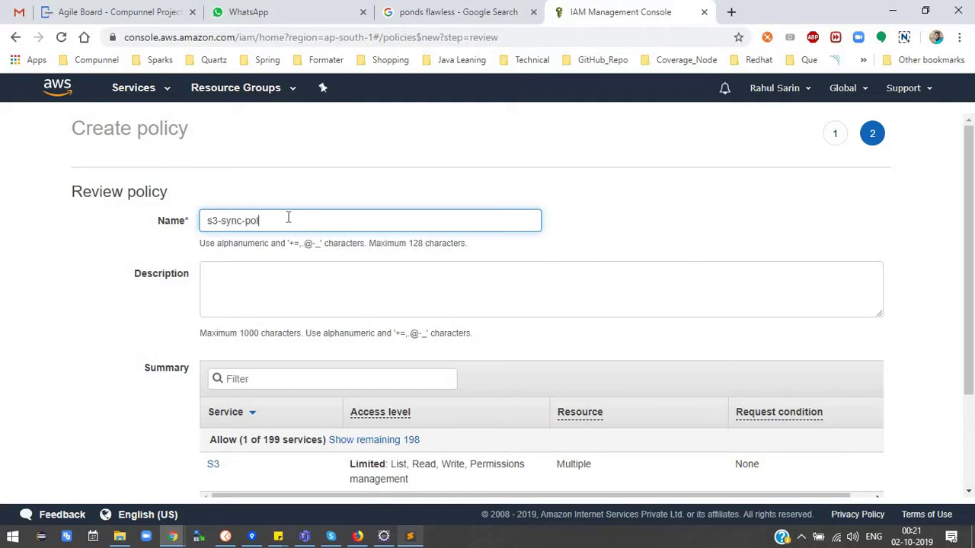
key(ctrl+a)
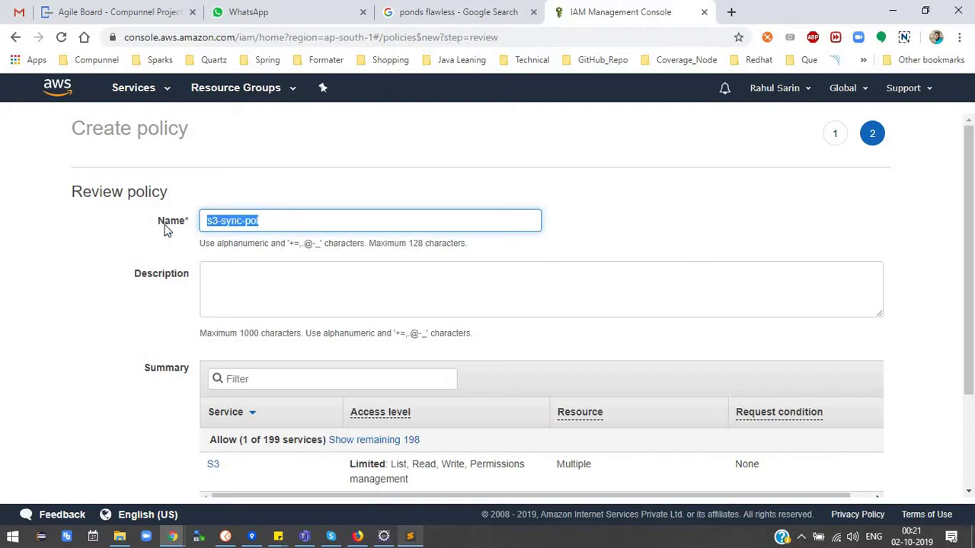
click(242, 277)
key(ctrl+v)
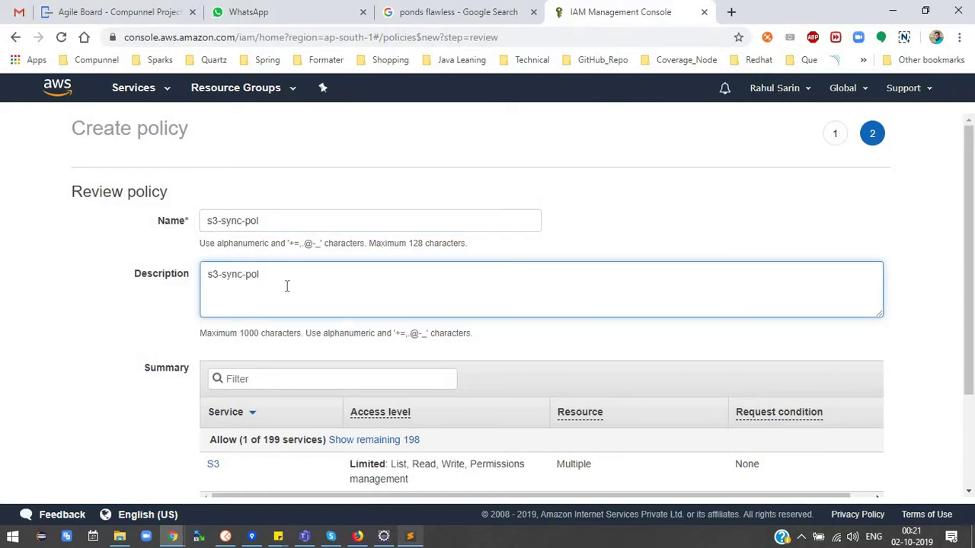
scroll(859, 353, down, 3)
click(848, 453)
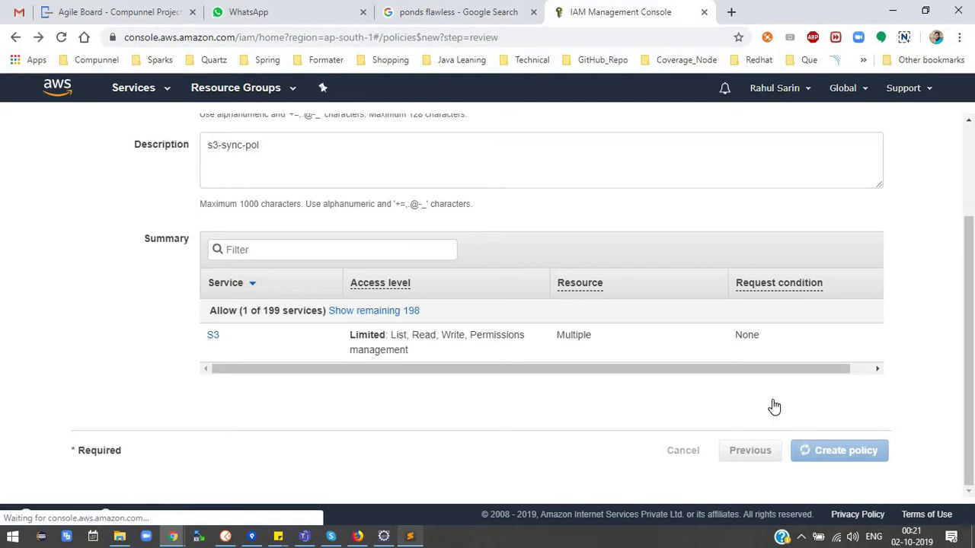
scroll(361, 373, down, 1)
scroll(361, 373, down, 3)
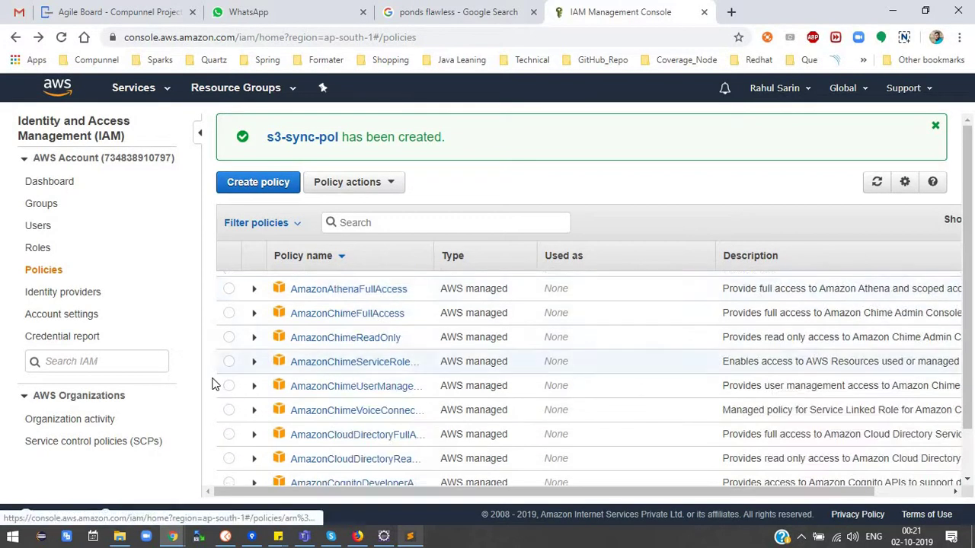
Step: Start adding an IAM user named s3-copy-user with programmatic access and continue to its permissions
click(43, 231)
click(263, 126)
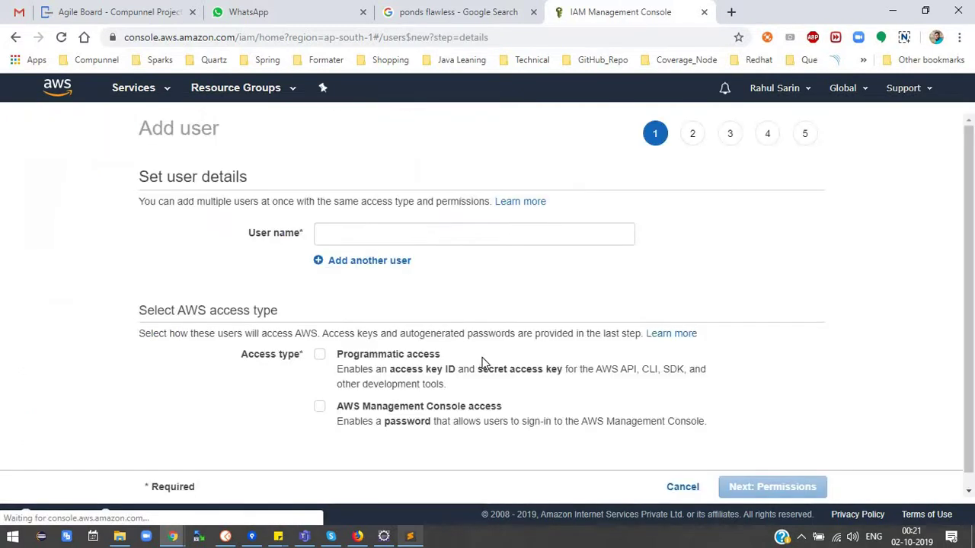
click(334, 229)
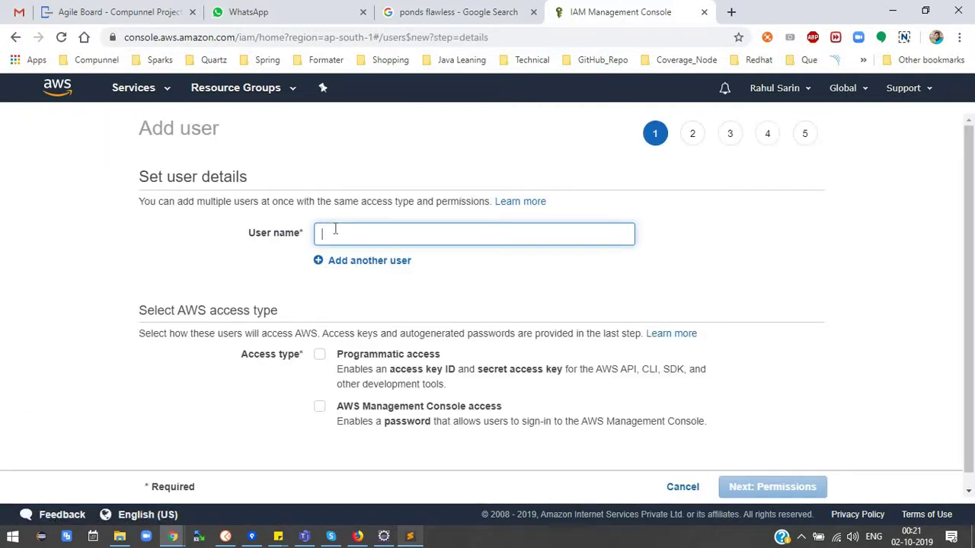
text(s3-copy-use)
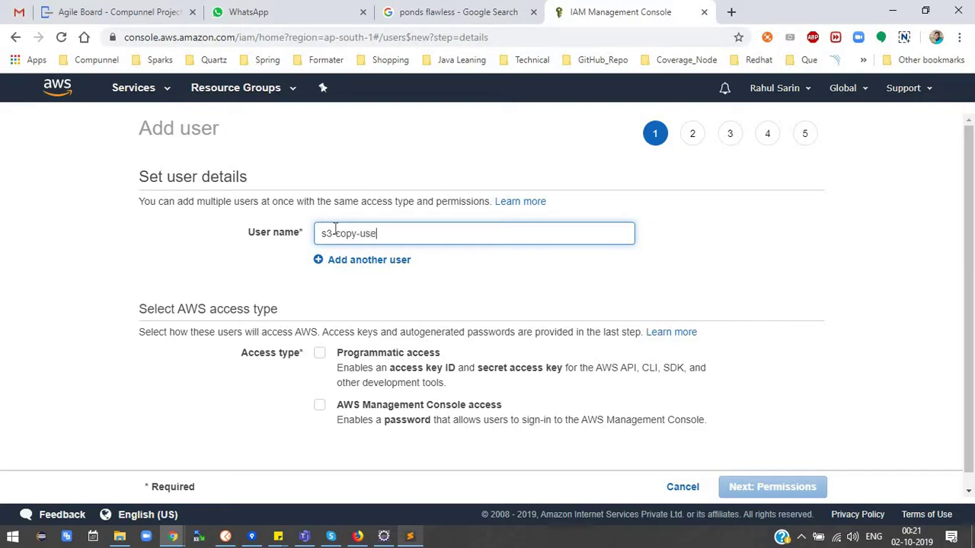
text(r)
scroll(331, 305, down, 1)
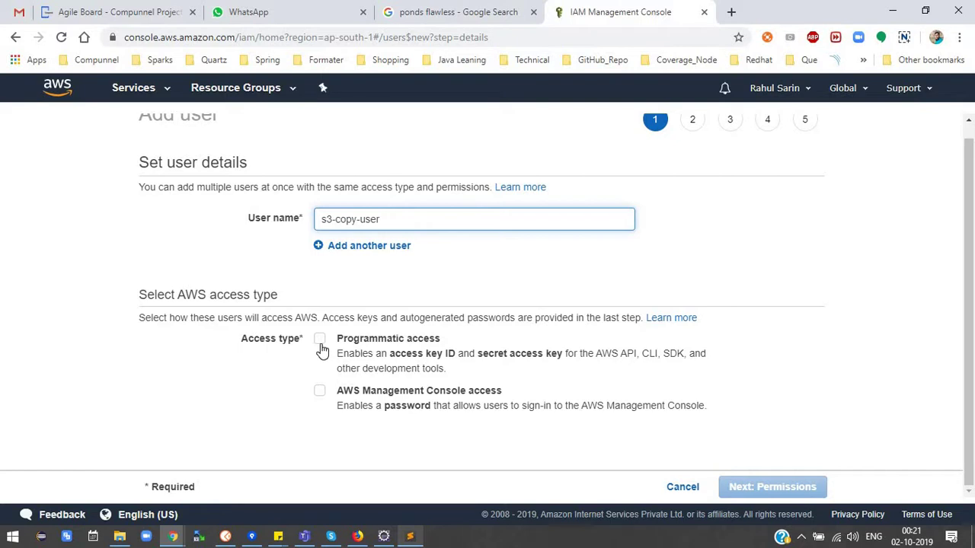
click(319, 344)
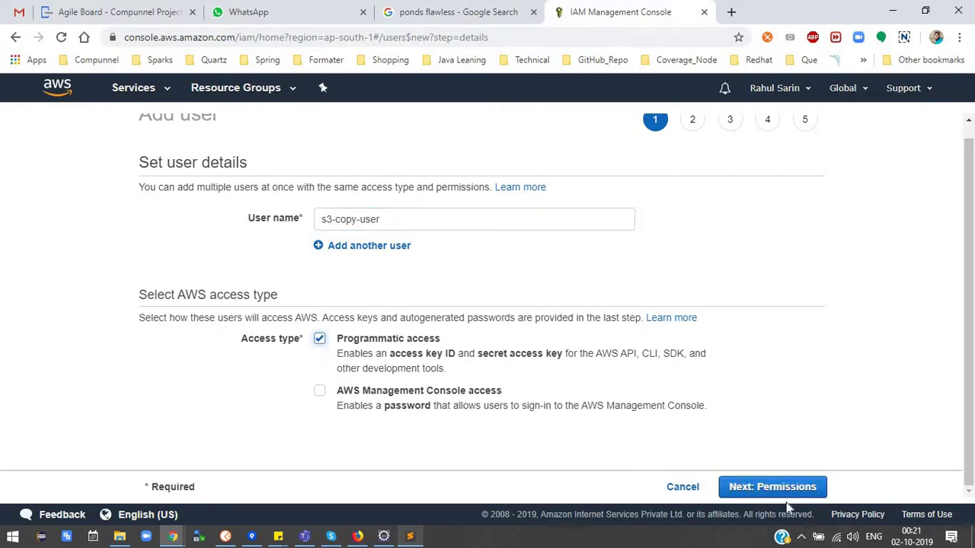
click(771, 489)
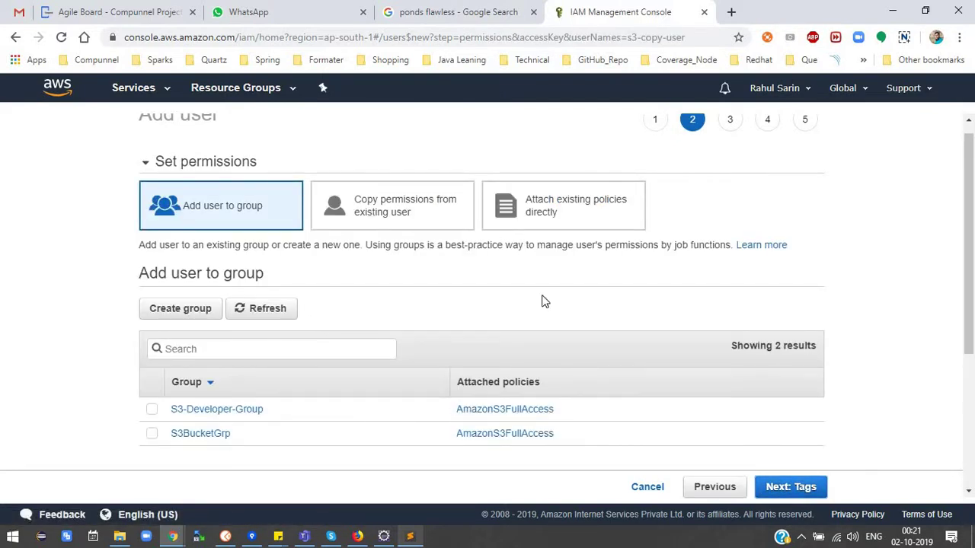
Step: Choose to attach existing policies directly, filter the policies by s3, and select s3-sync-pol for the user
scroll(543, 301, down, 2)
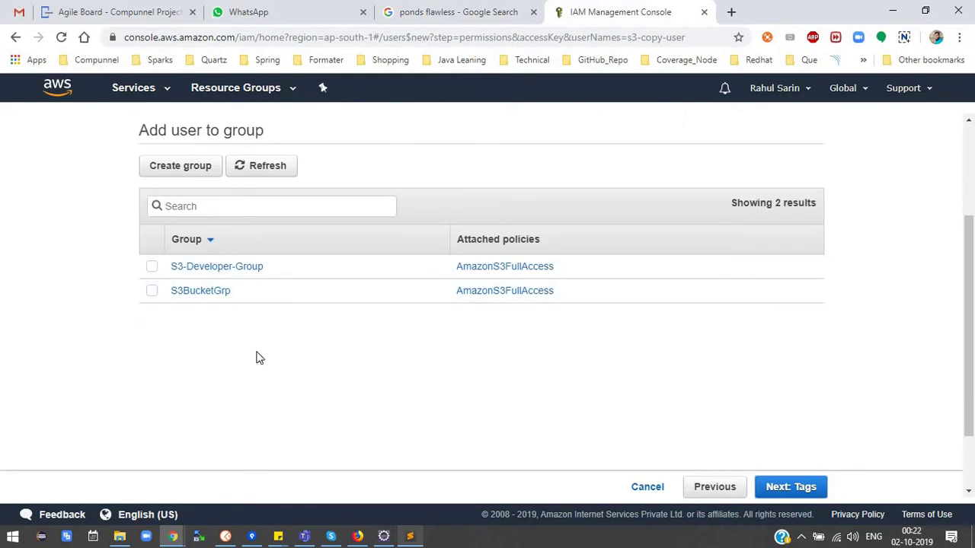
scroll(278, 261, up, 2)
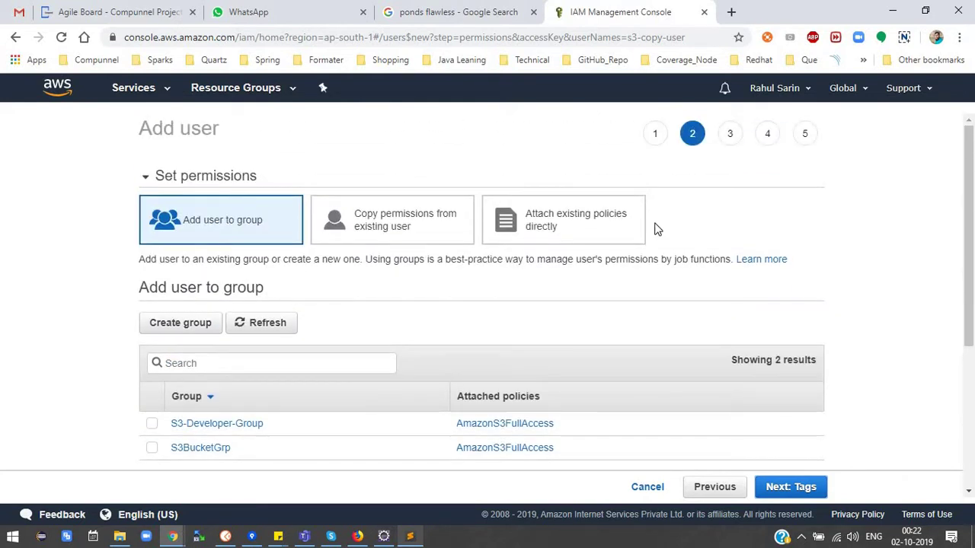
click(582, 226)
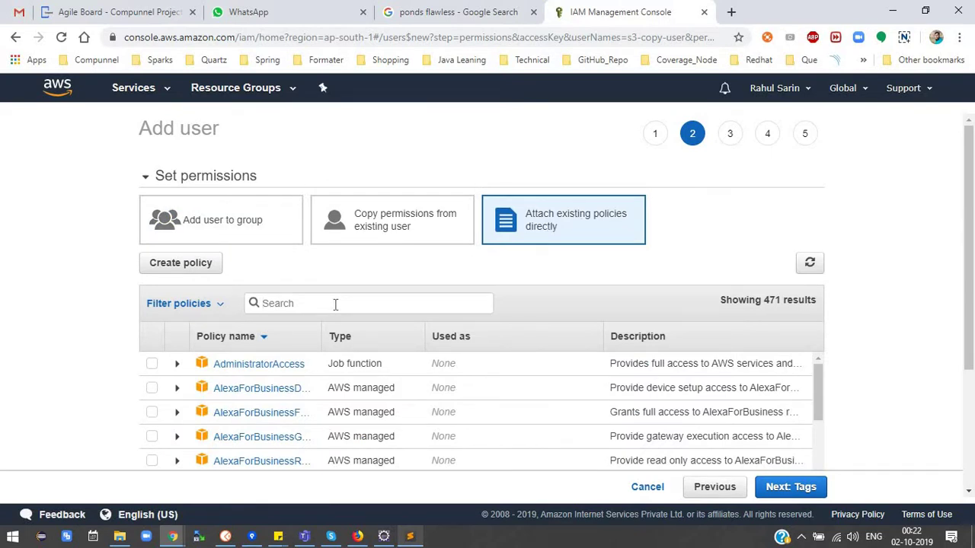
scroll(336, 305, down, 2)
text(se)
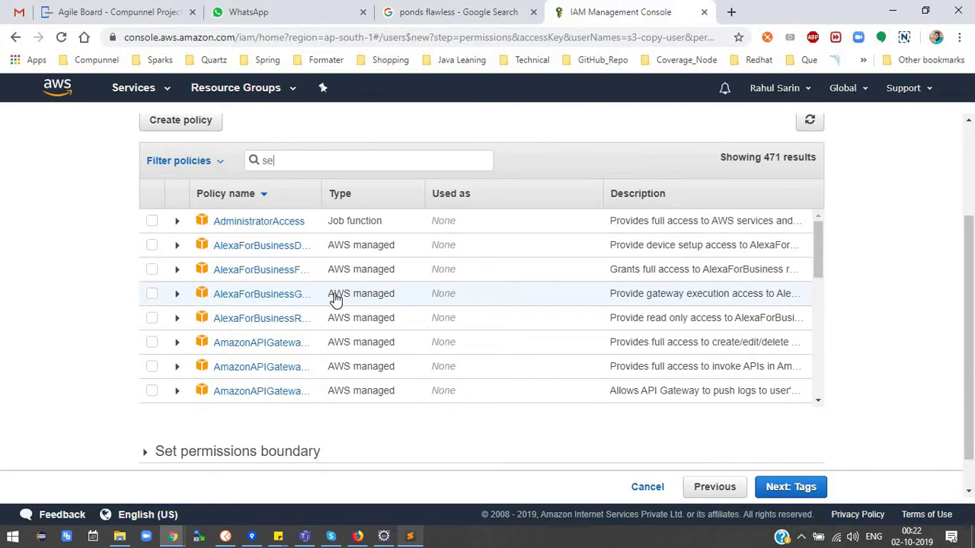
text(3)
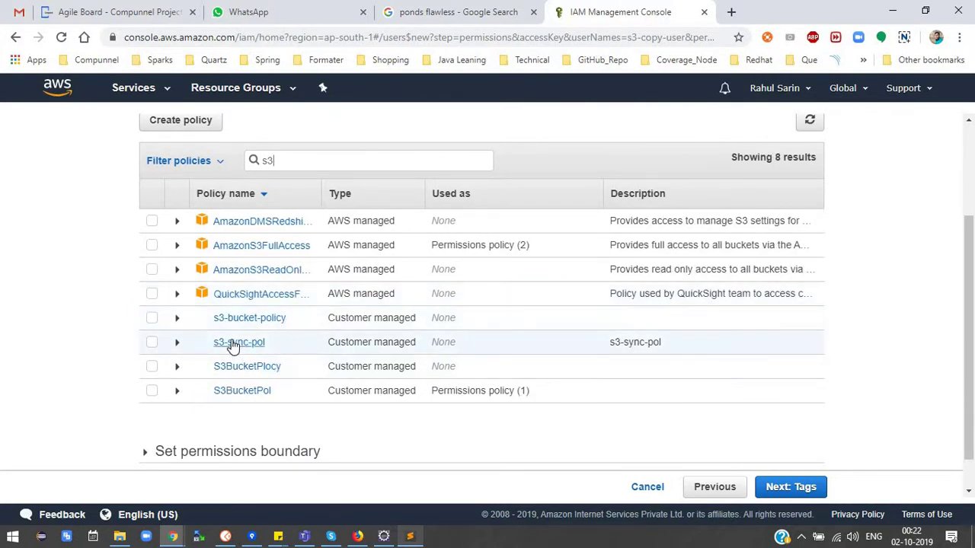
click(151, 343)
scroll(709, 378, down, 1)
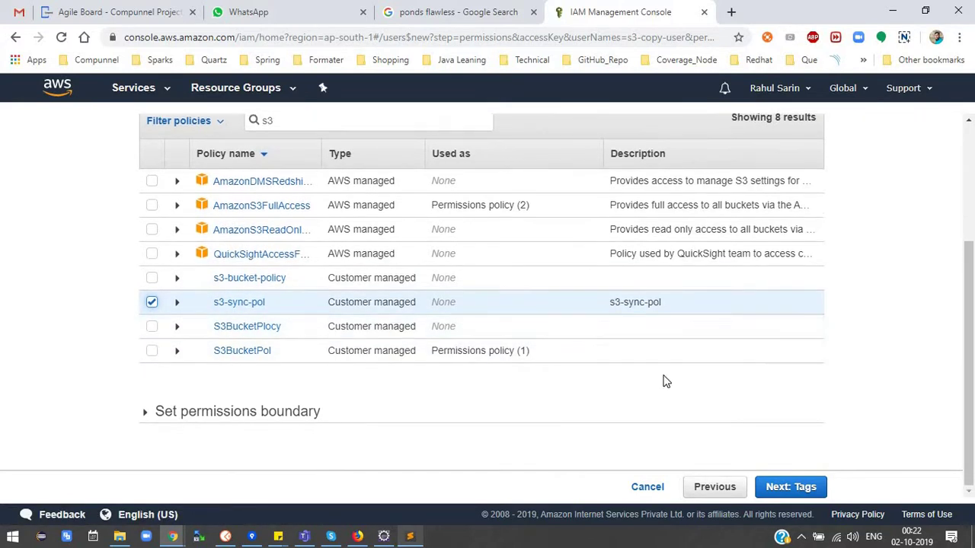
Step: Continue without adding tags and create the user with the reviewed settings
click(796, 489)
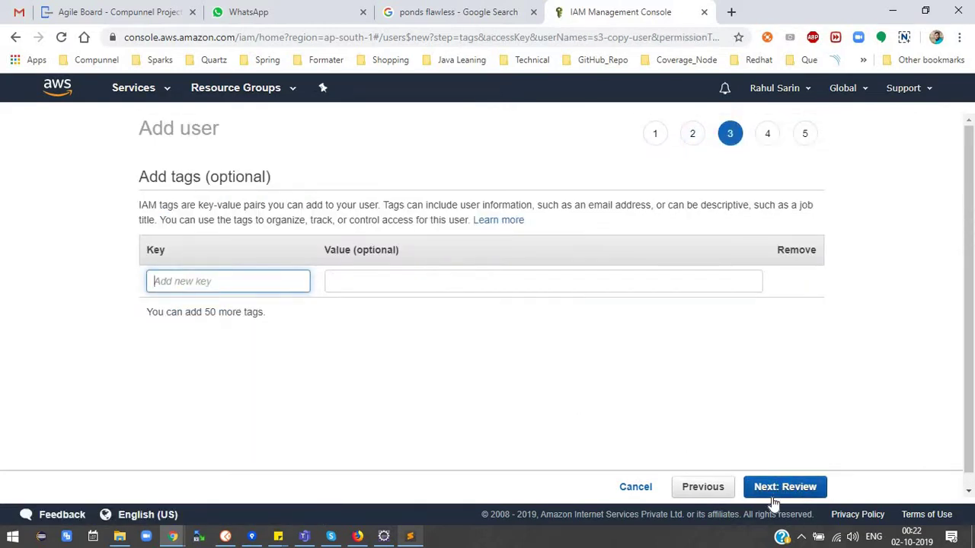
click(790, 495)
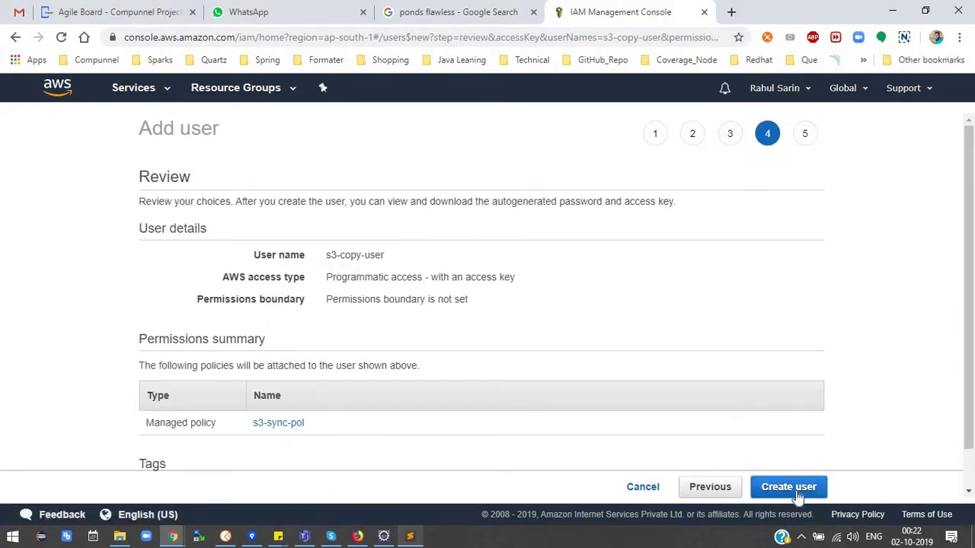
click(796, 492)
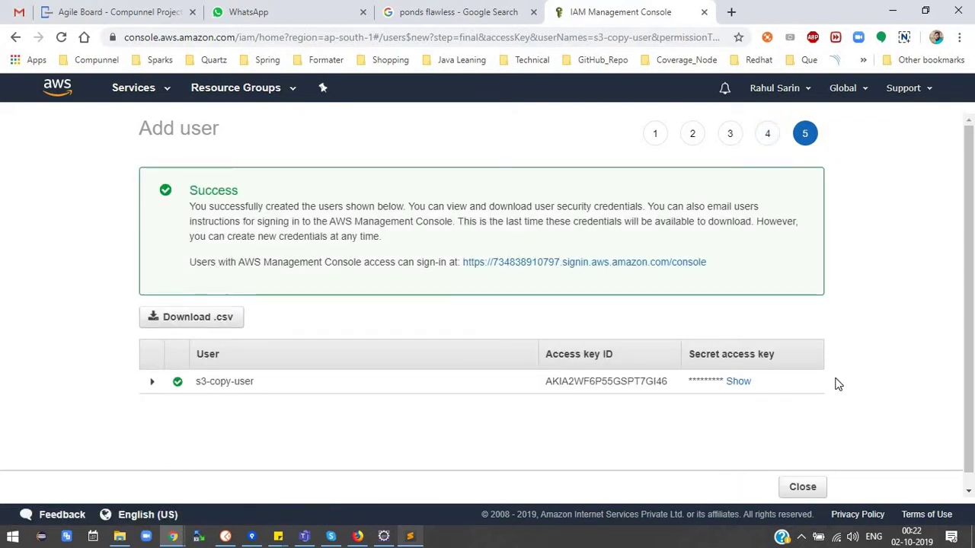
Step: Download the new user's credentials to the Desktop as credentials (1).csv and view the file in Excel before returning to the browser
click(225, 321)
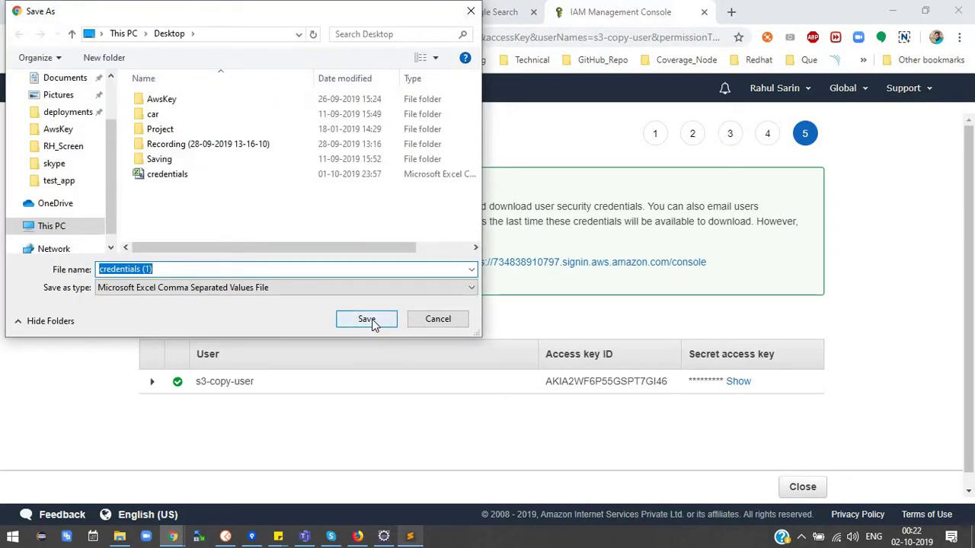
click(373, 319)
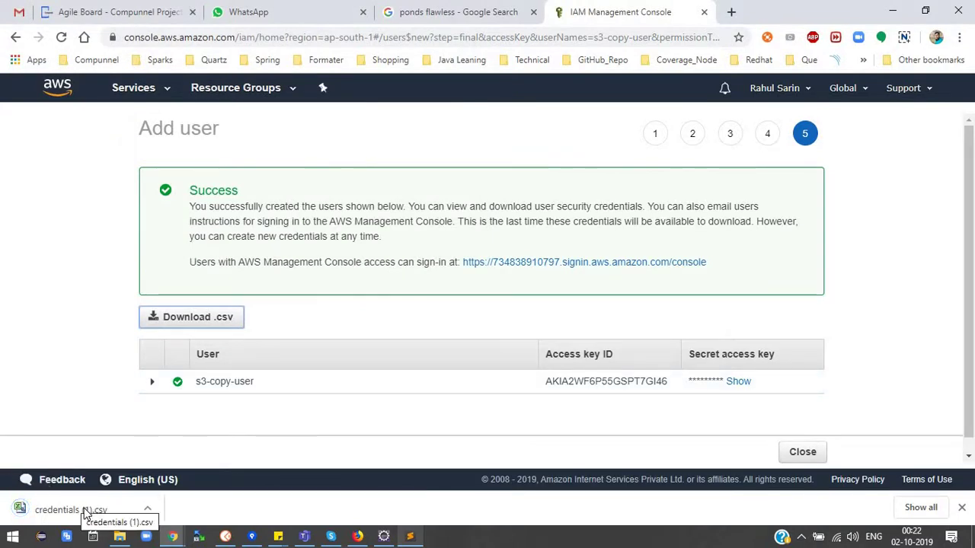
click(86, 513)
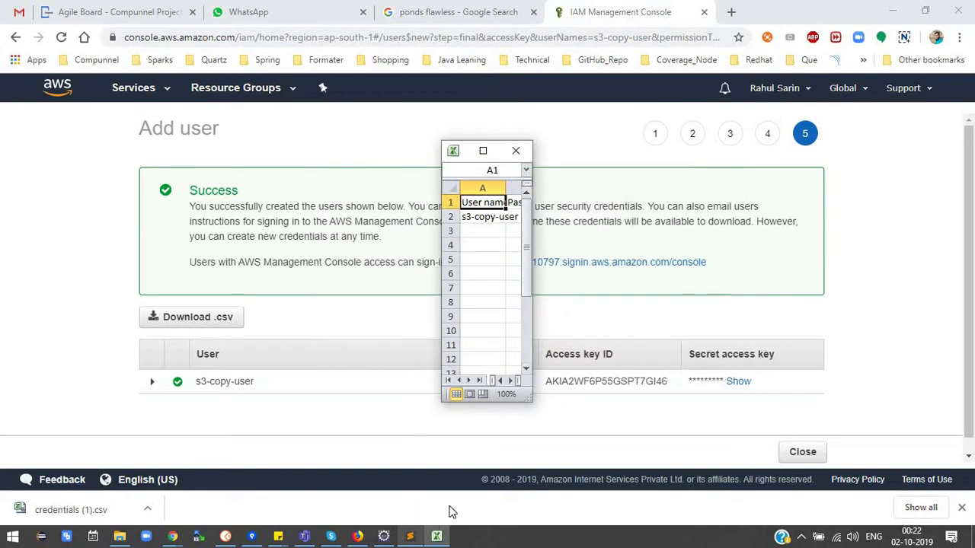
click(483, 150)
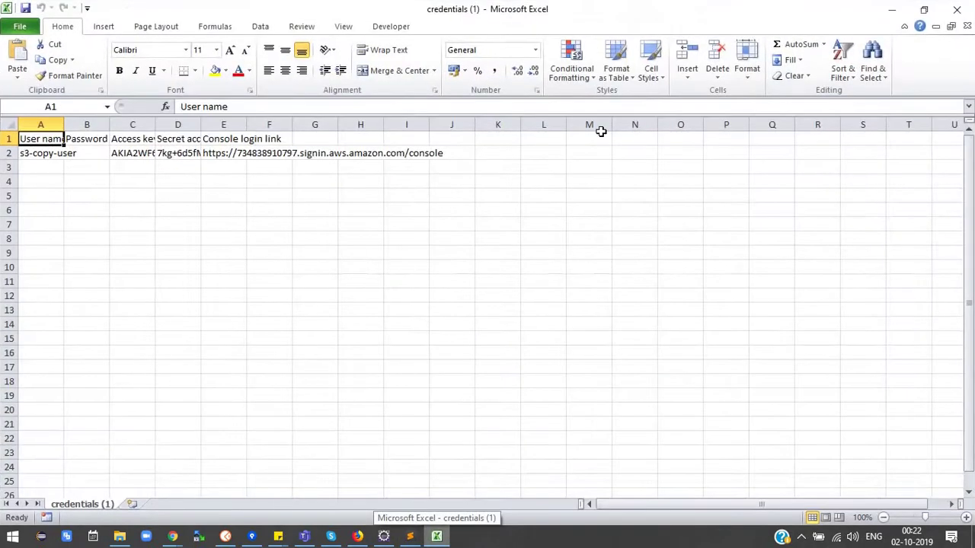
click(889, 9)
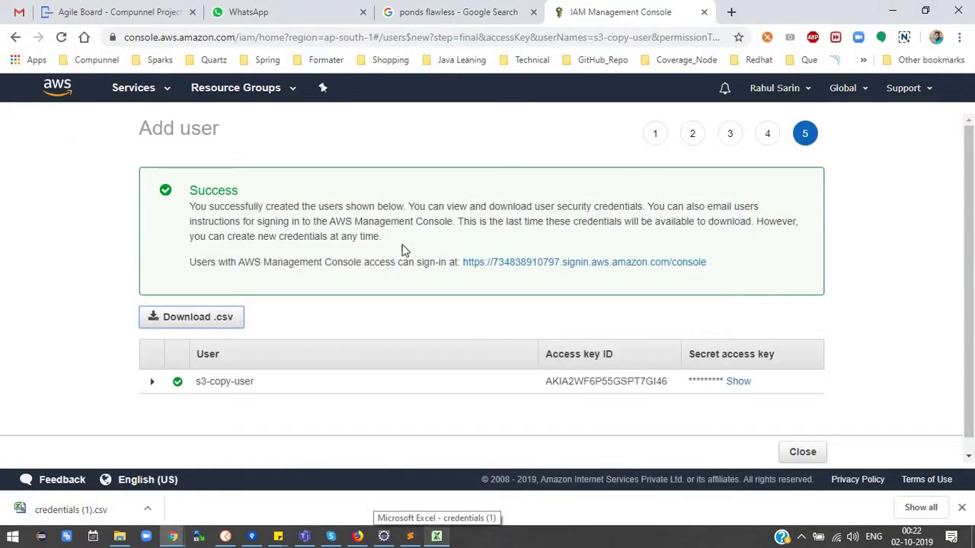
Step: Search the web in a new tab for "aws cli windos" and read the AWS guide's MSI installer instructions for Windows
click(14, 537)
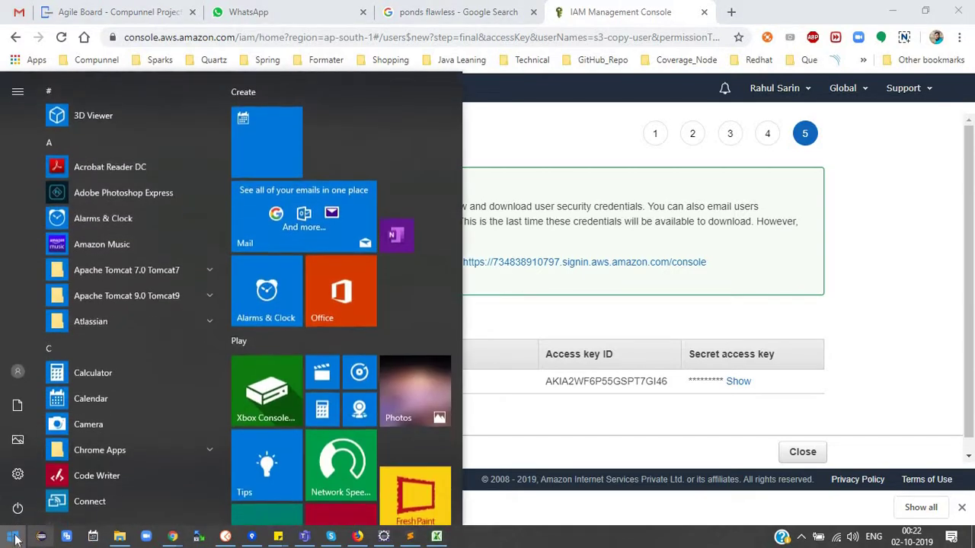
click(733, 12)
click(732, 12)
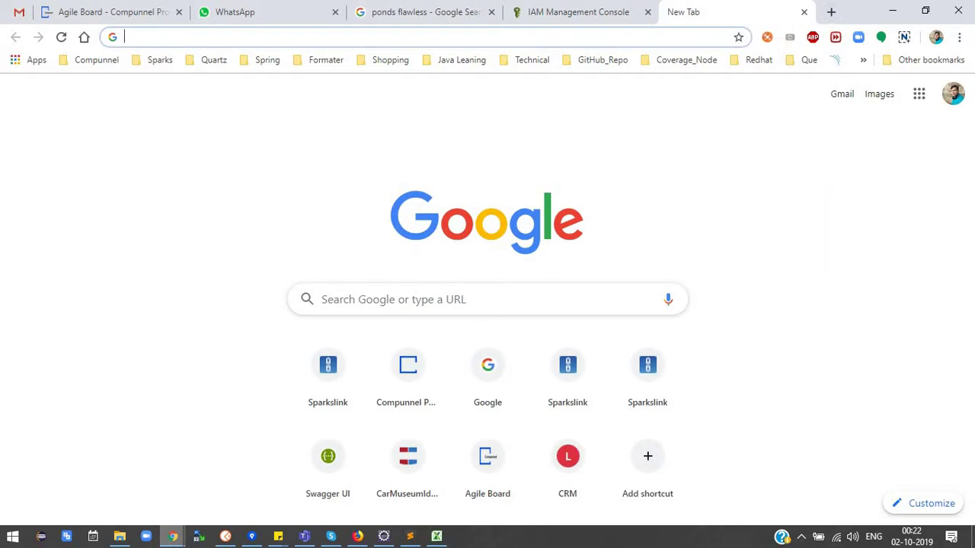
text(aws c)
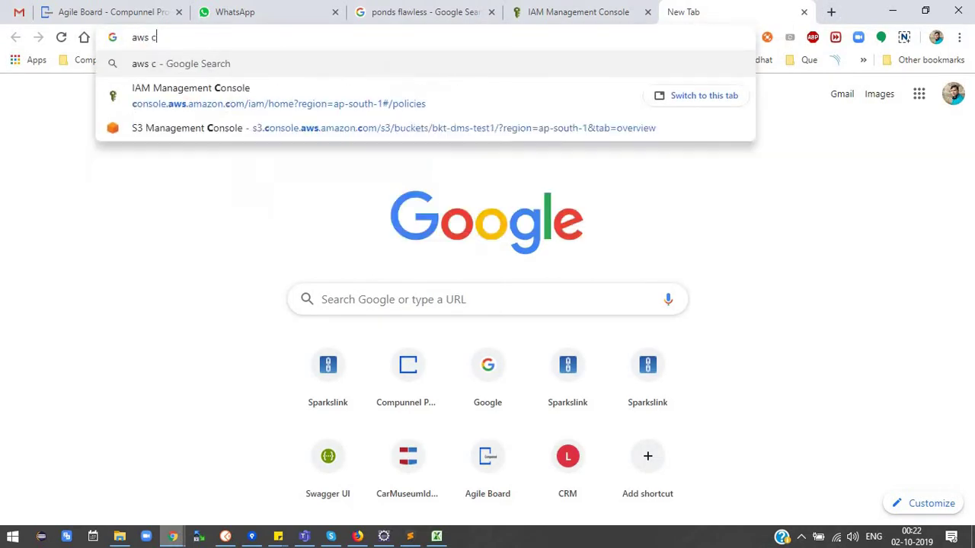
text(li windos)
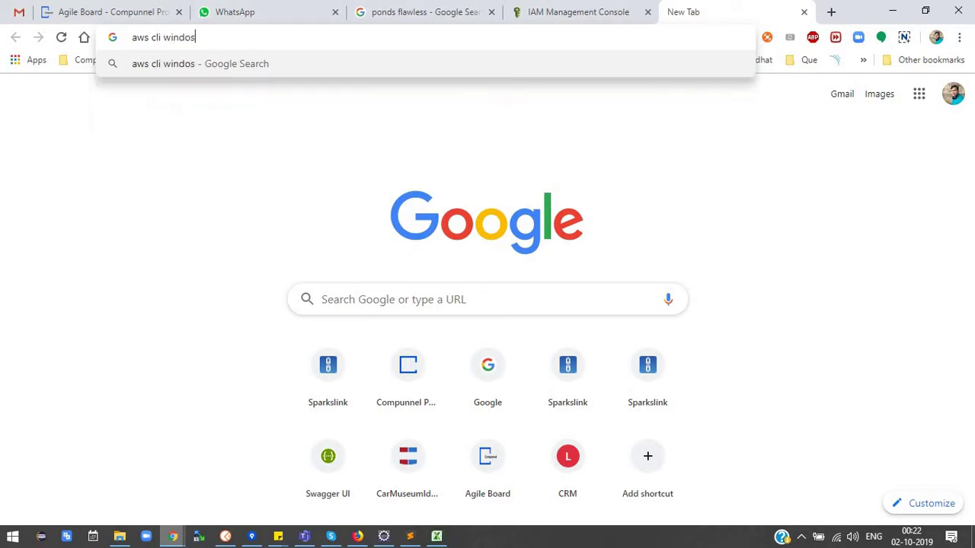
key(Return)
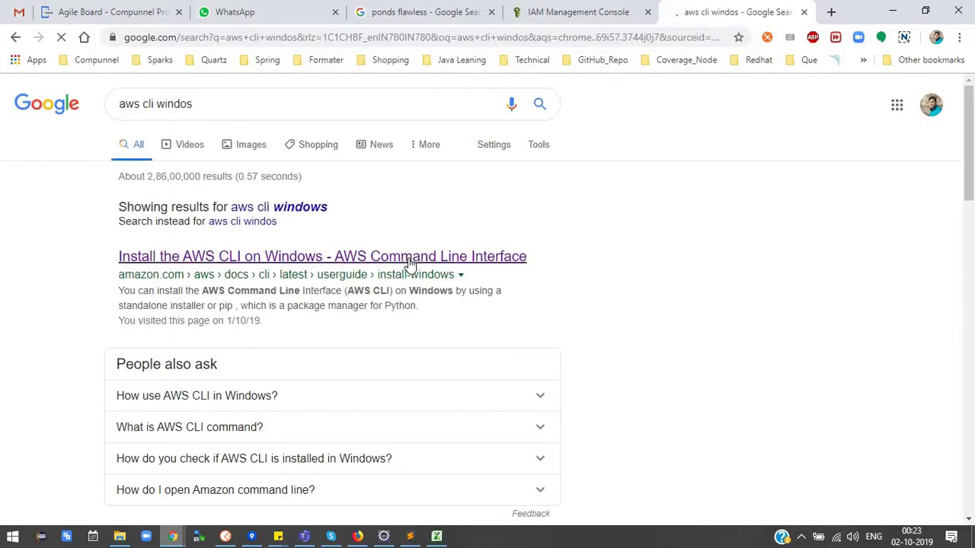
click(404, 259)
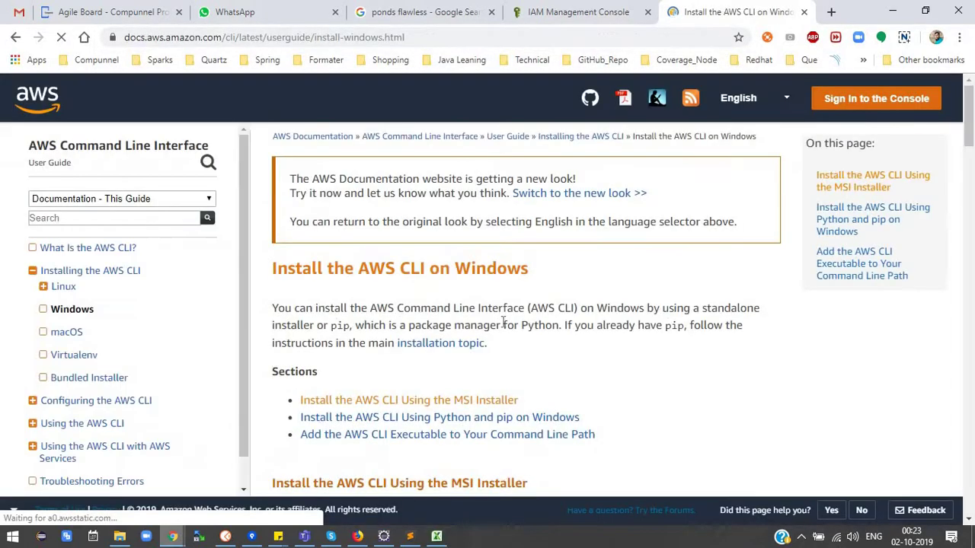
scroll(516, 335, down, 3)
scroll(565, 333, down, 5)
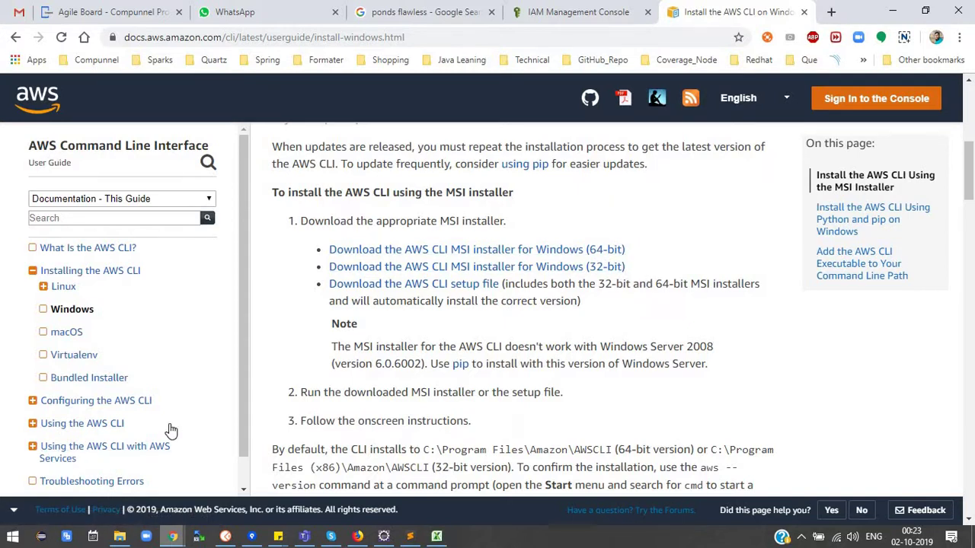
Step: Open Command Prompt and start the AWS CLI credential setup with aws configure
click(11, 539)
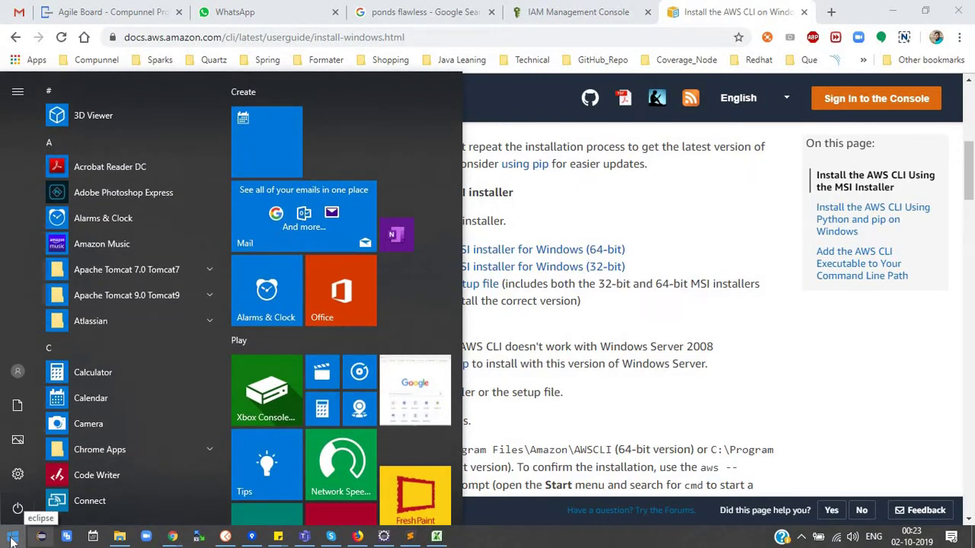
text(cmd)
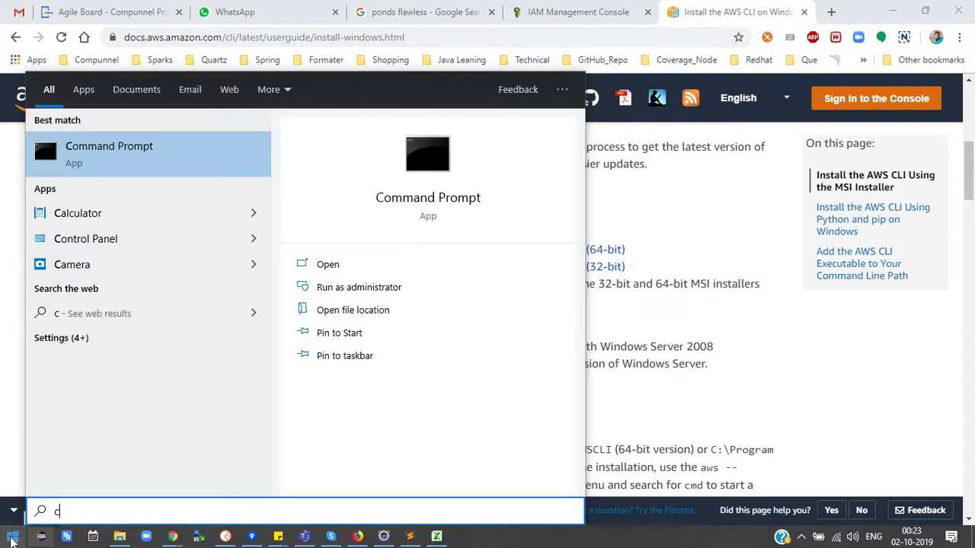
click(199, 171)
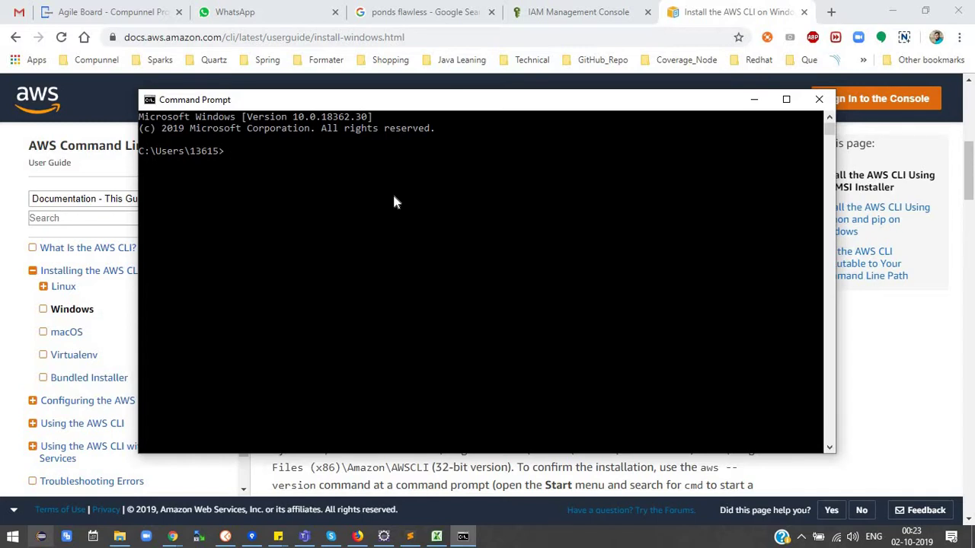
text(aws configure)
key(Return)
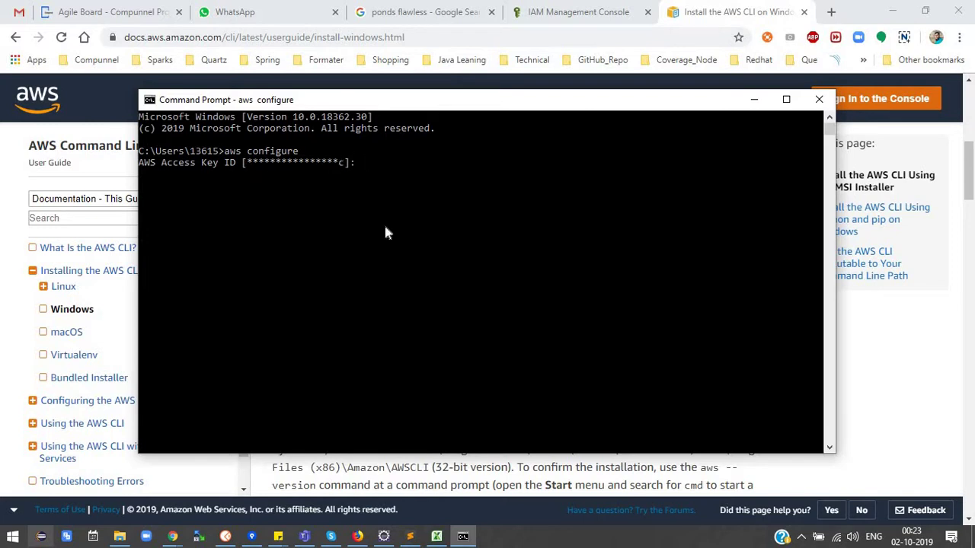
Step: Switch to credentials (1) in Excel and widen the Access key ID and Secret access key columns to fit their contents
click(436, 536)
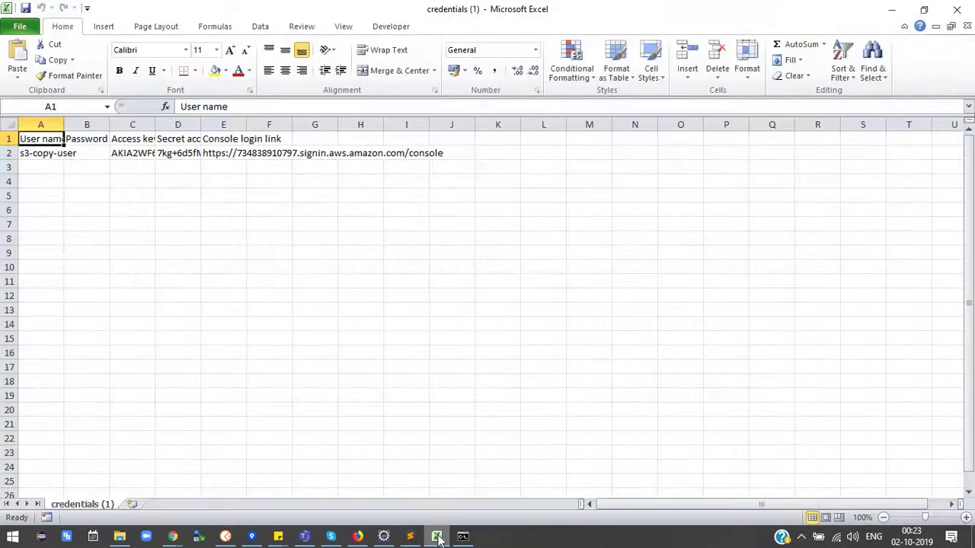
click(438, 536)
click(438, 536)
drag(154, 127, 154, 127)
double_click(201, 128)
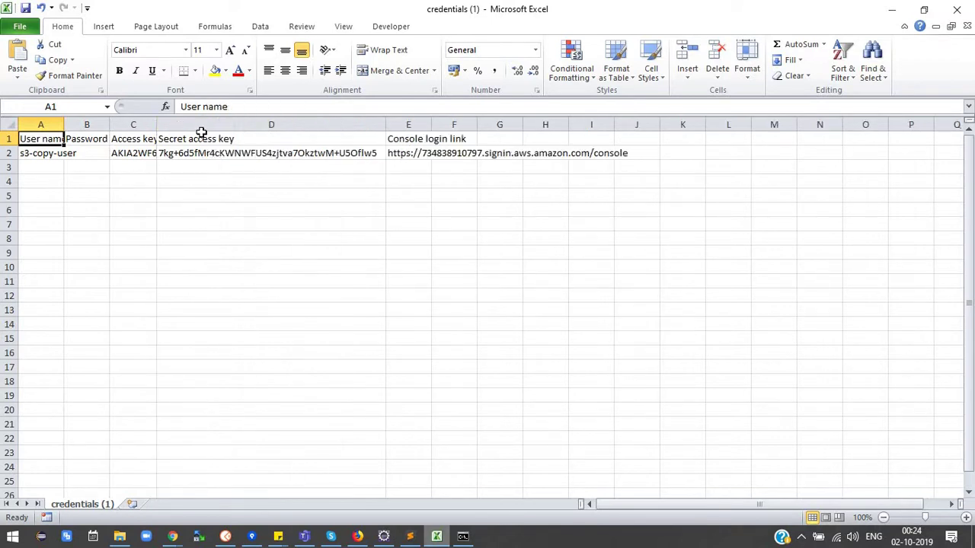
double_click(156, 127)
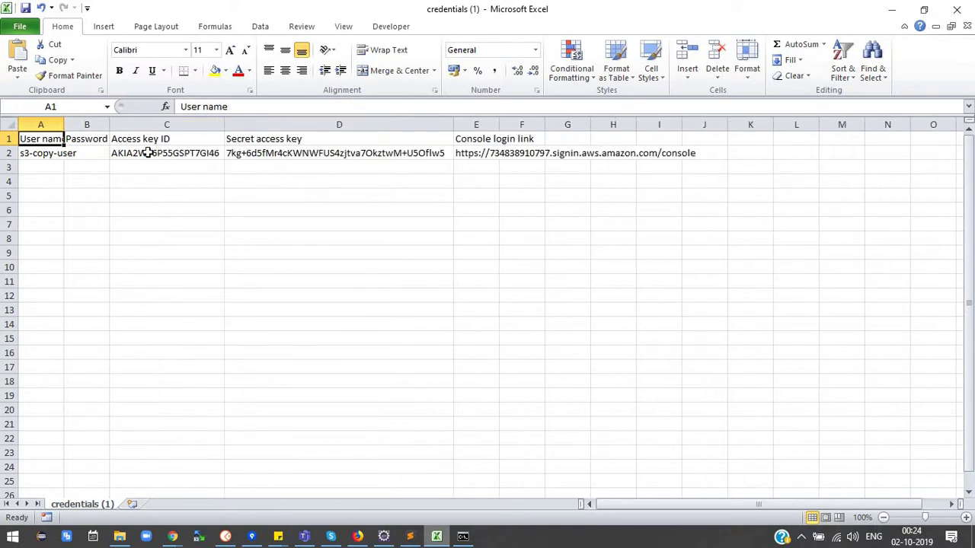
Step: Copy the user's access key ID from the sheet and enter it at the AWS Access Key ID prompt in Command Prompt
double_click(149, 153)
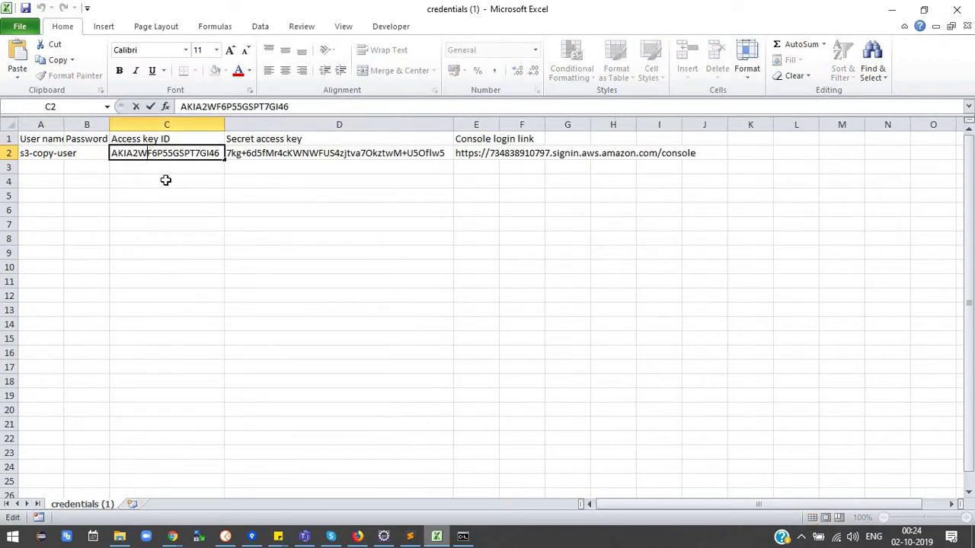
click(175, 210)
click(150, 151)
key(ctrl+c)
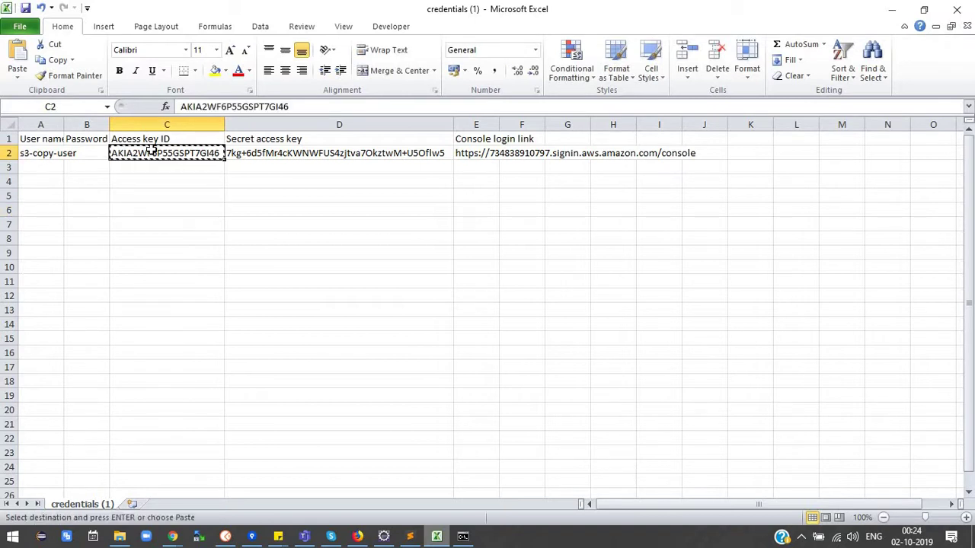
click(892, 9)
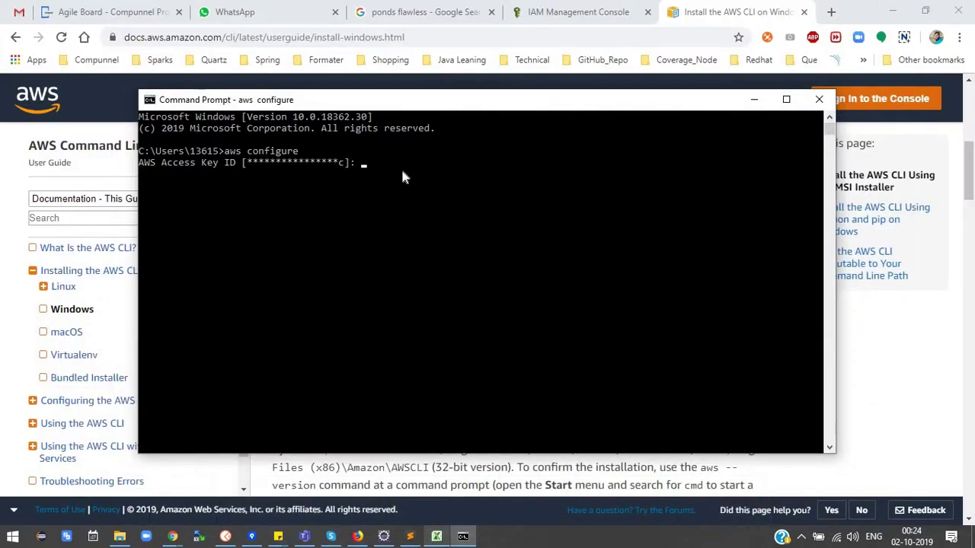
right_click(381, 172)
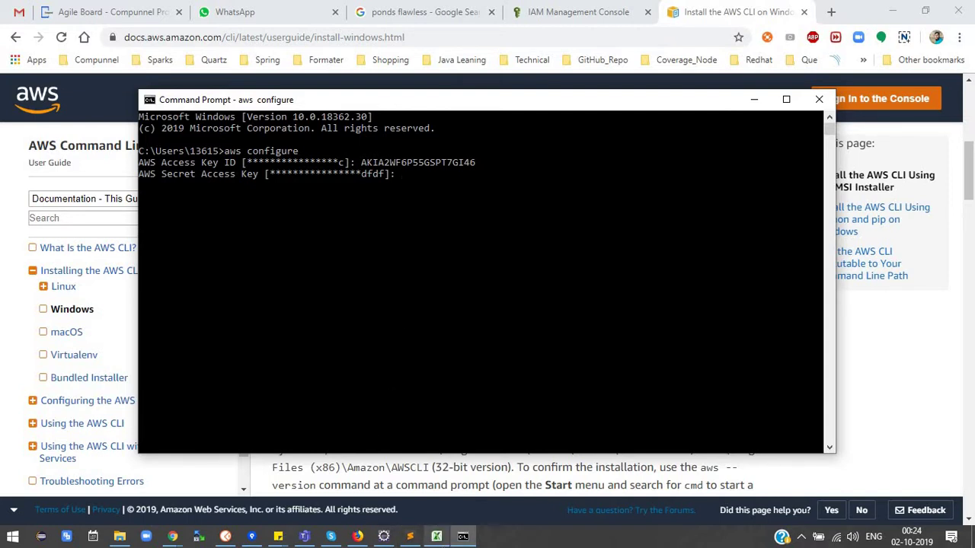
Step: Copy the secret access key from the Excel sheet and enter it at the AWS Secret Access Key prompt in Command Prompt
click(436, 536)
click(312, 155)
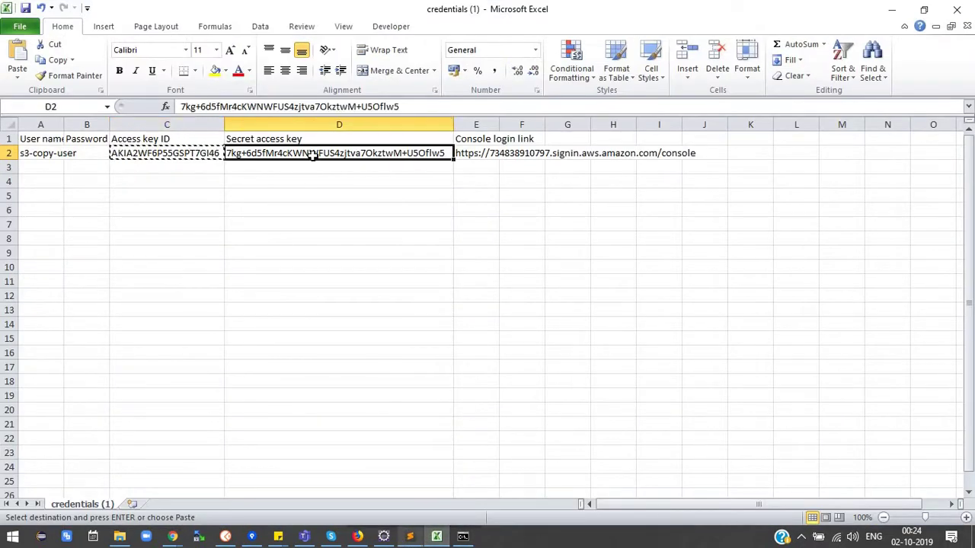
key(ctrl+c)
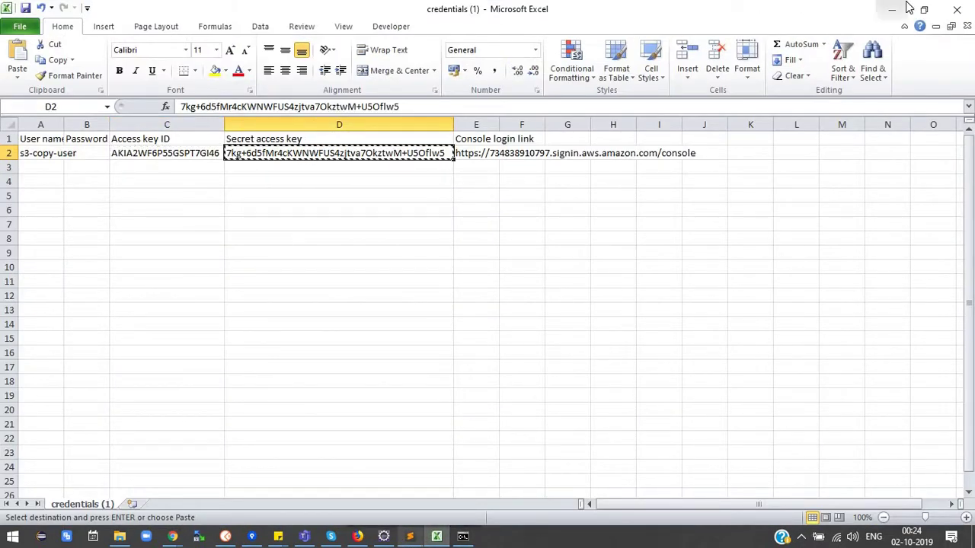
key(alt+Tab)
key(ctrl+v)
key(Return)
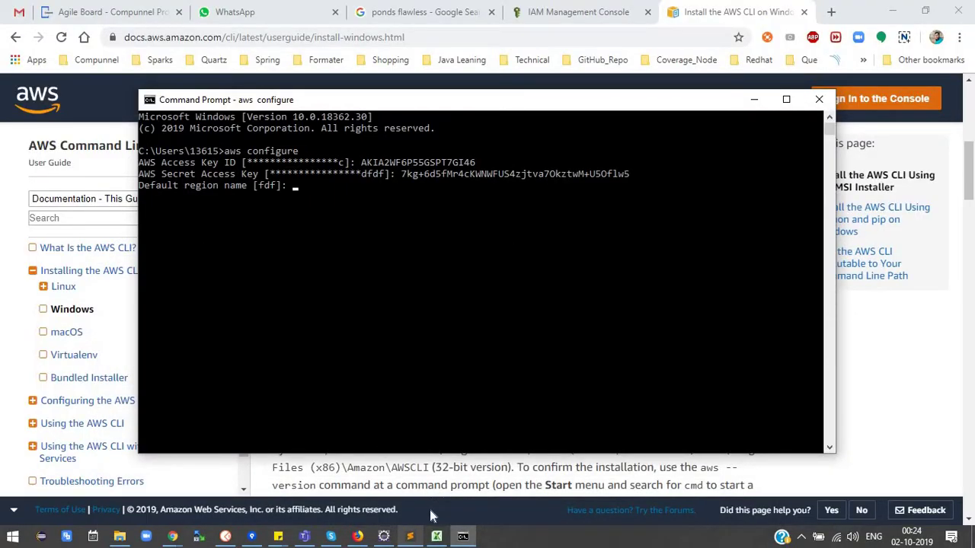
Step: Copy ap-south-1 from the S3 console's address, enter it as the default region name, and leave the default output format blank
click(556, 13)
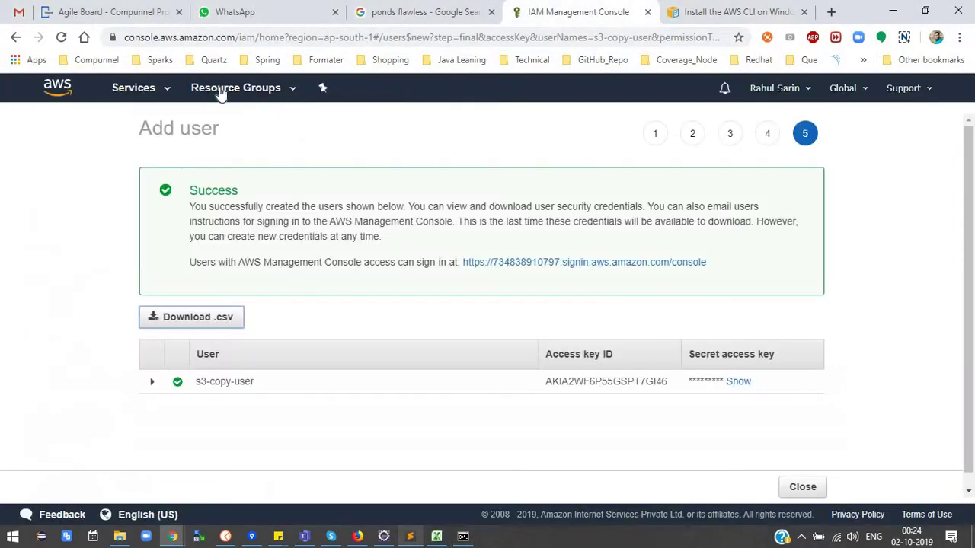
click(163, 93)
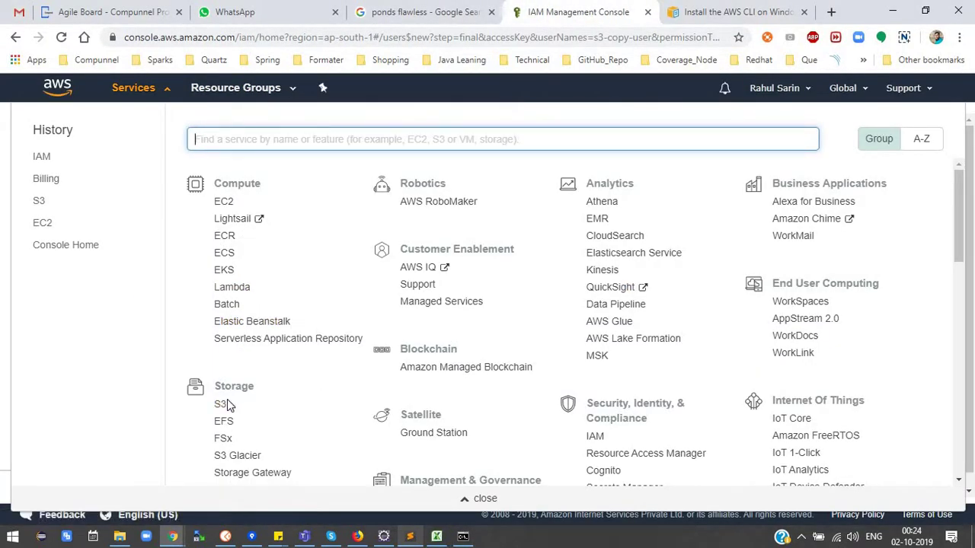
click(220, 404)
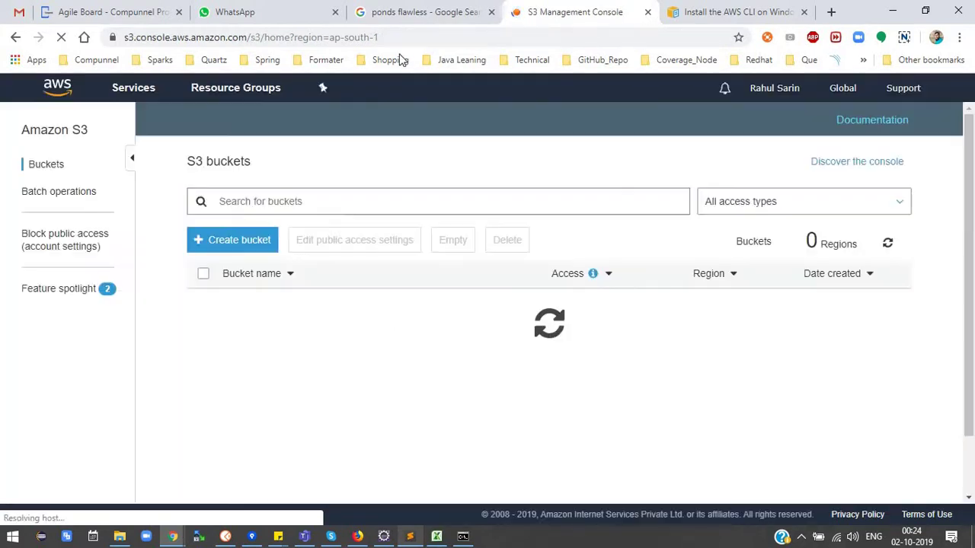
drag(377, 38, 353, 38)
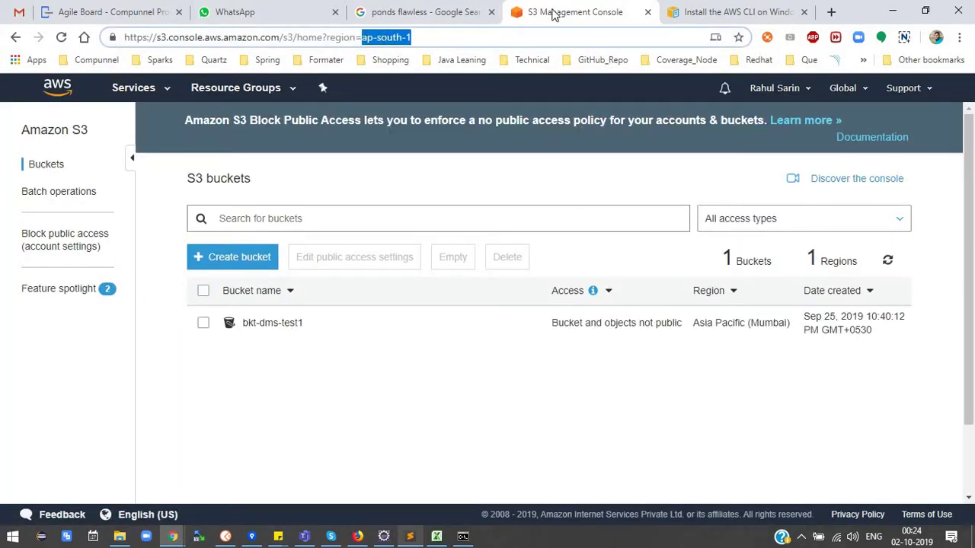
click(893, 11)
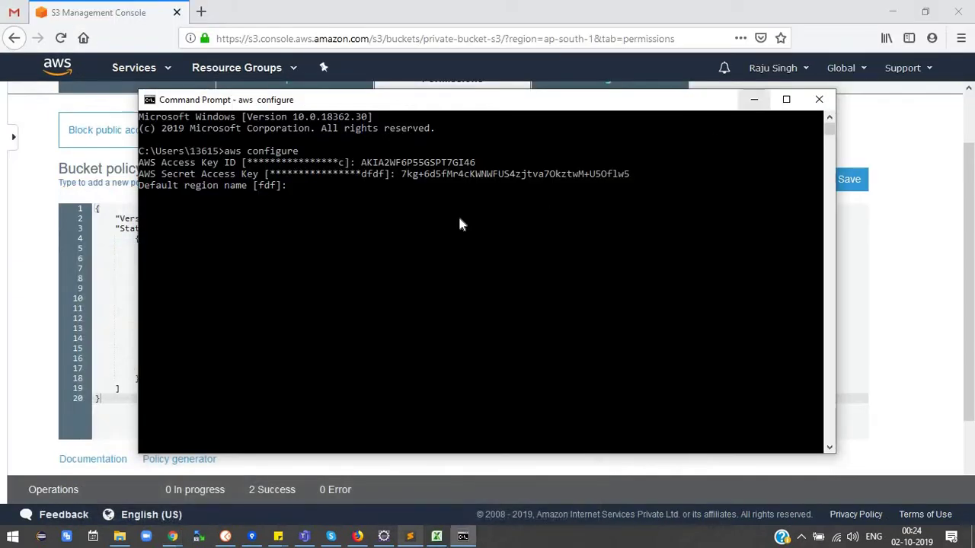
right_click(348, 207)
key(Return)
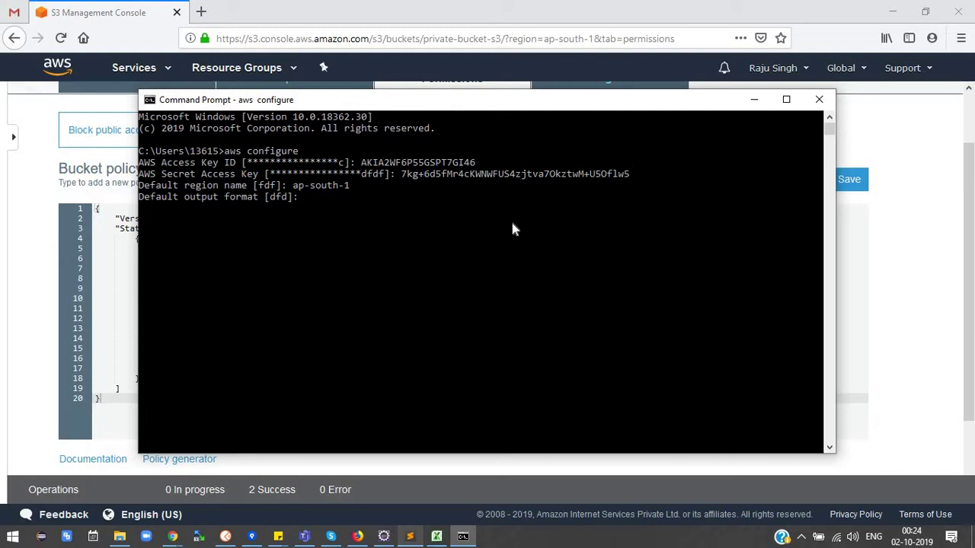
key(Return)
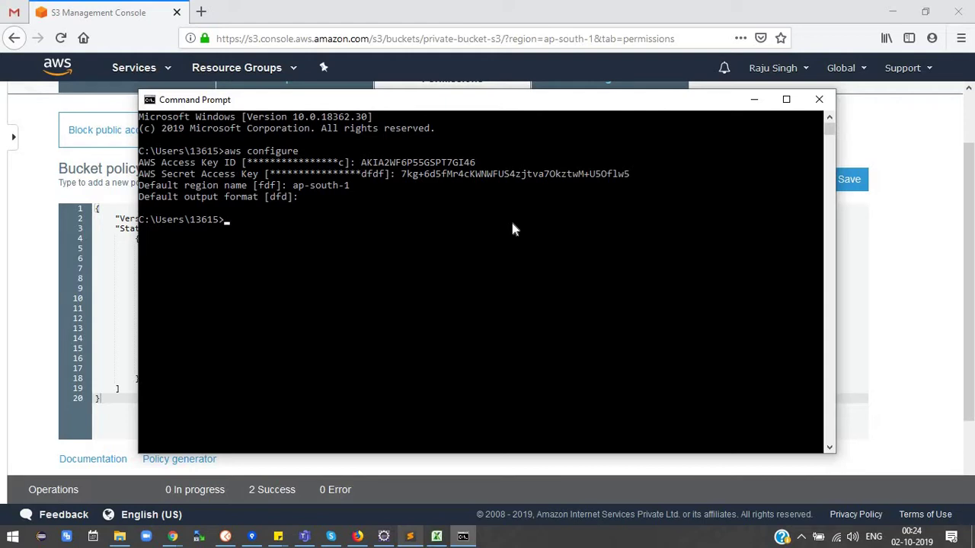
Step: Switch to the aws s3 sync command in Sublime Text and review its source bucket, destination bucket and region arguments
click(411, 537)
click(351, 44)
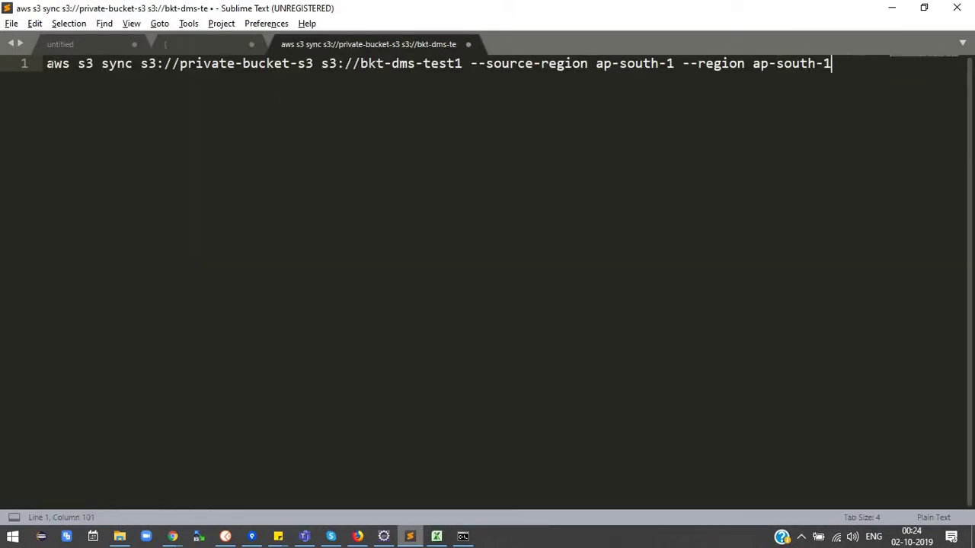
drag(47, 64, 156, 64)
key(End)
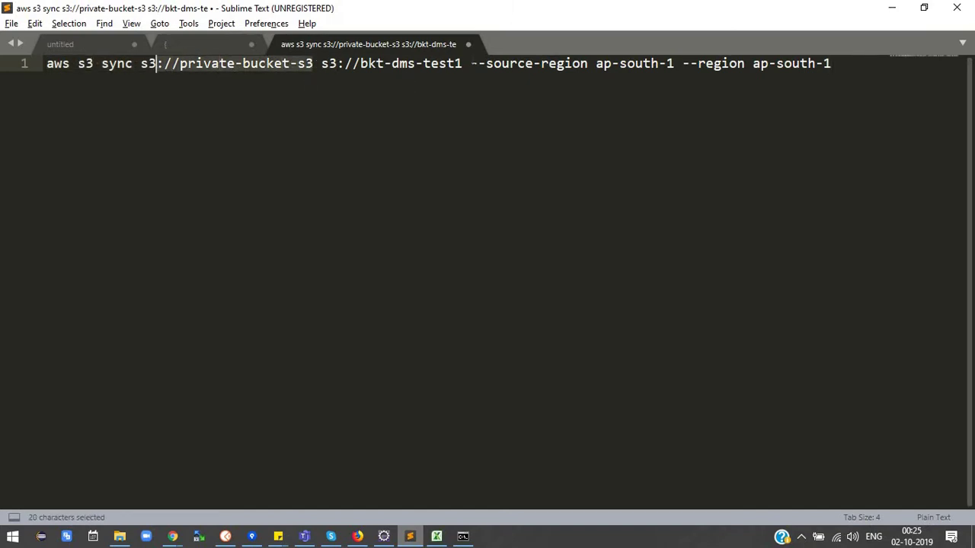
drag(462, 64, 322, 66)
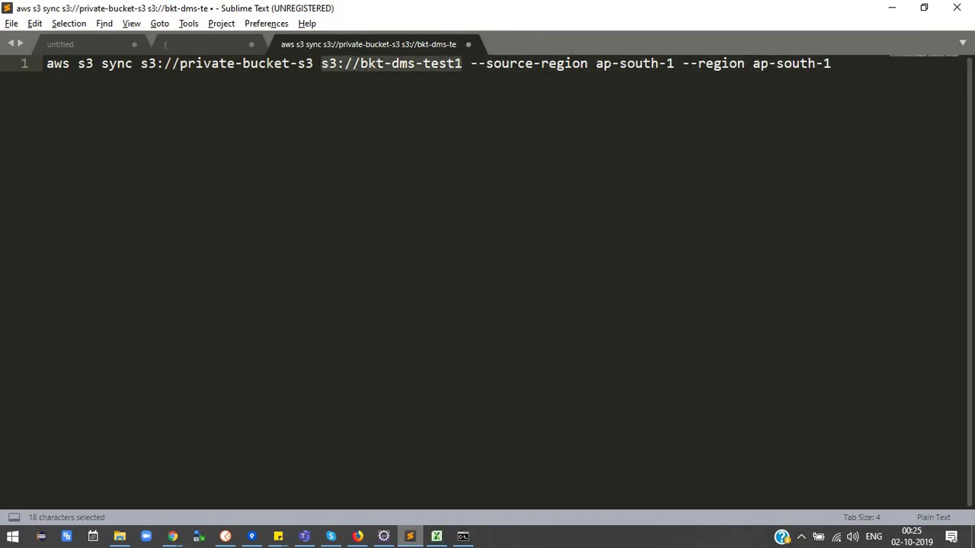
drag(831, 64, 753, 64)
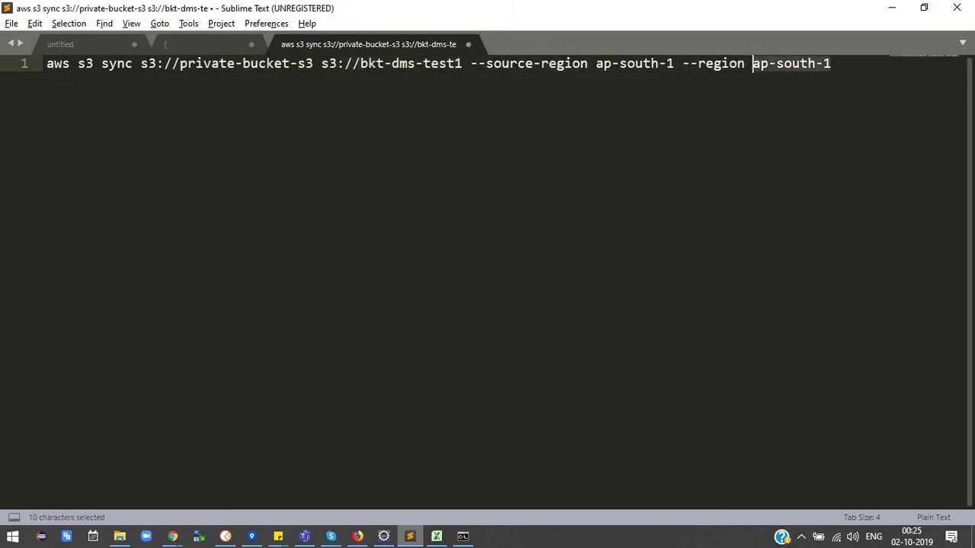
click(832, 64)
drag(832, 64, 146, 64)
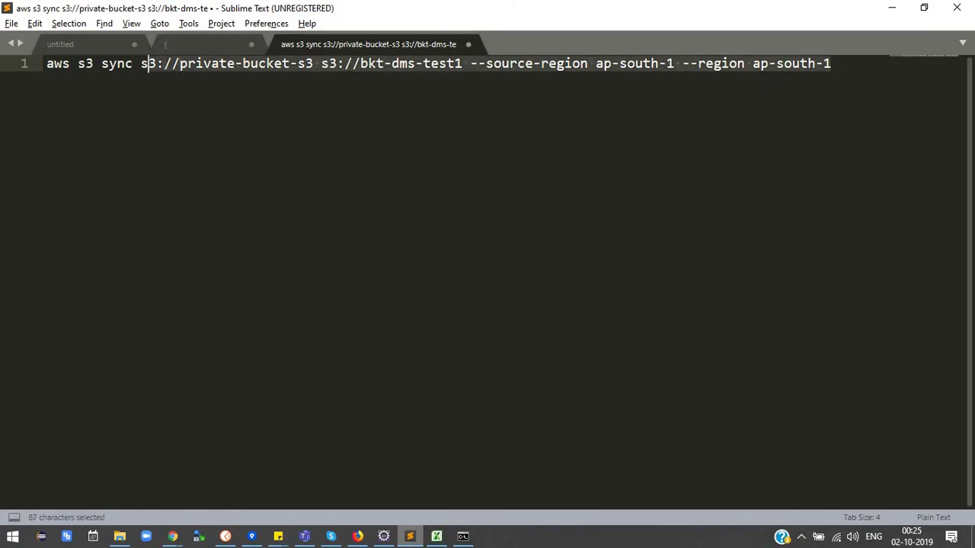
Step: Copy the entire aws s3 sync command line from private-bucket-s3 to bkt-dms-test1 and return to Command Prompt
click(831, 64)
drag(832, 64, 35, 71)
right_click(55, 64)
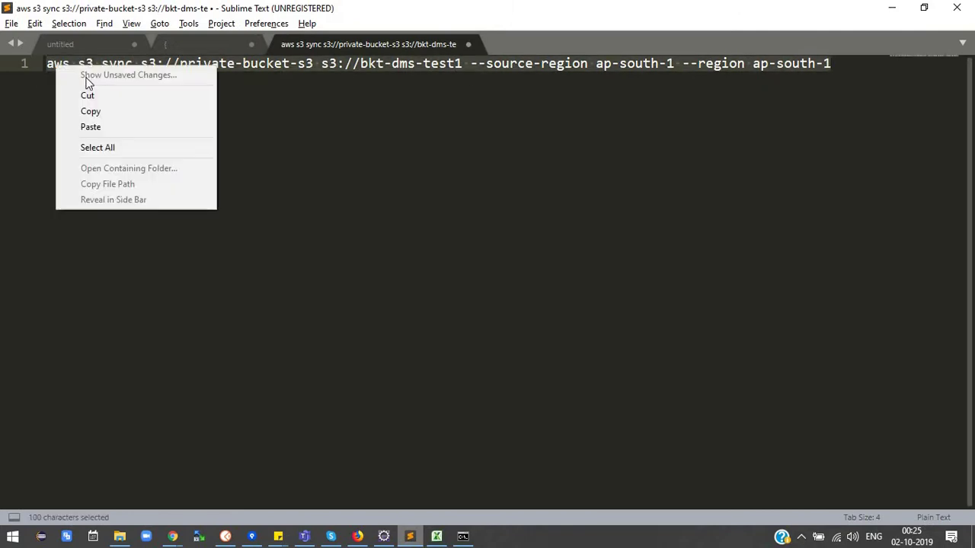
click(90, 111)
click(889, 8)
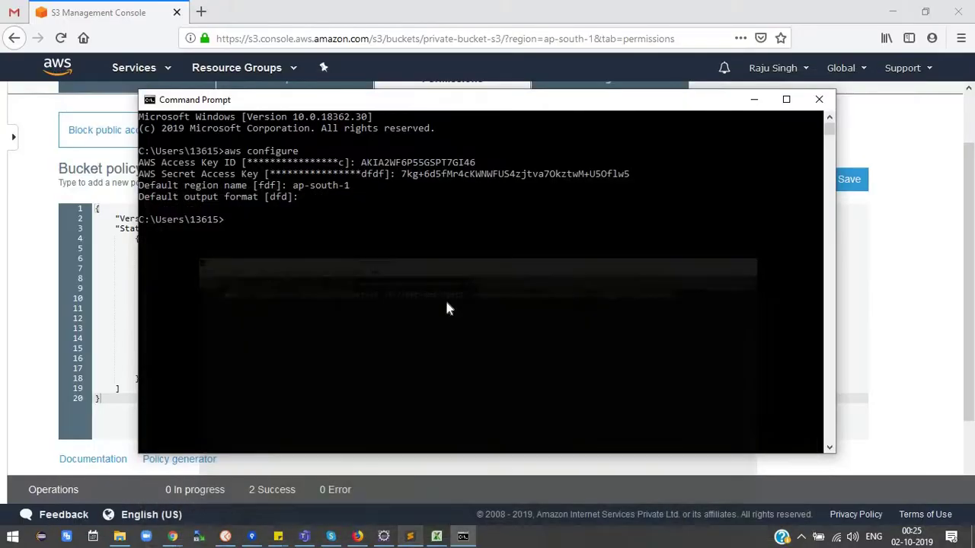
Step: Run the copied aws s3 sync command in Command Prompt, and open private-bucket-s3 from the bucket list in Firefox to view its objects
right_click(401, 282)
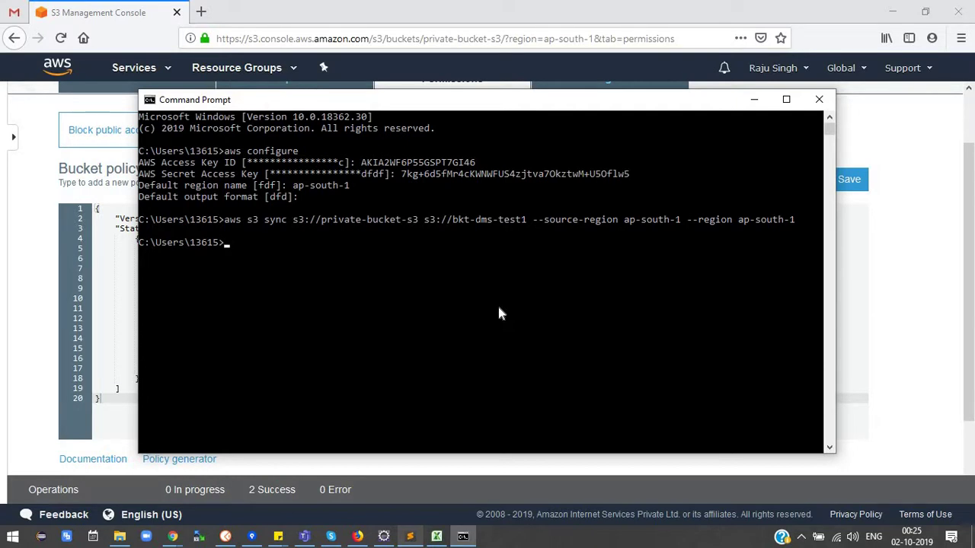
click(14, 272)
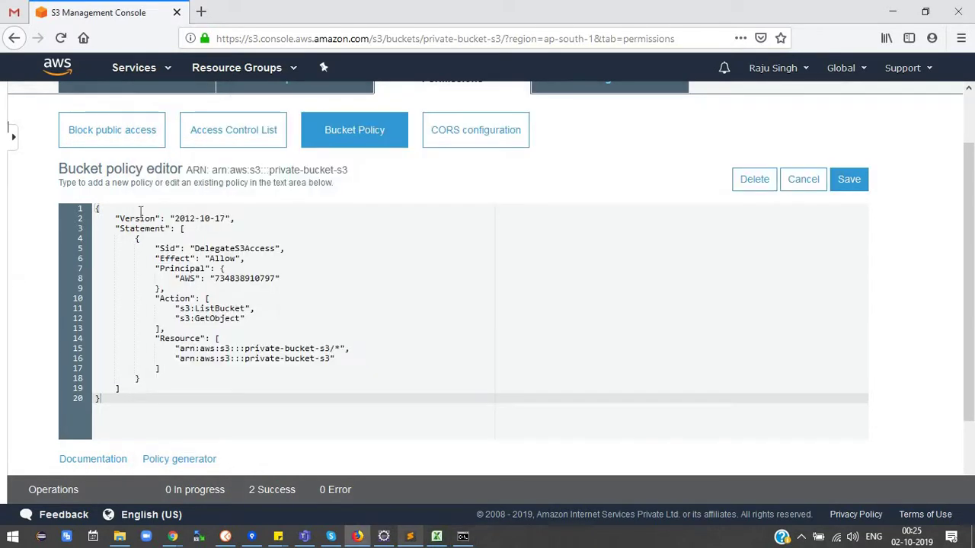
scroll(246, 210, up, 2)
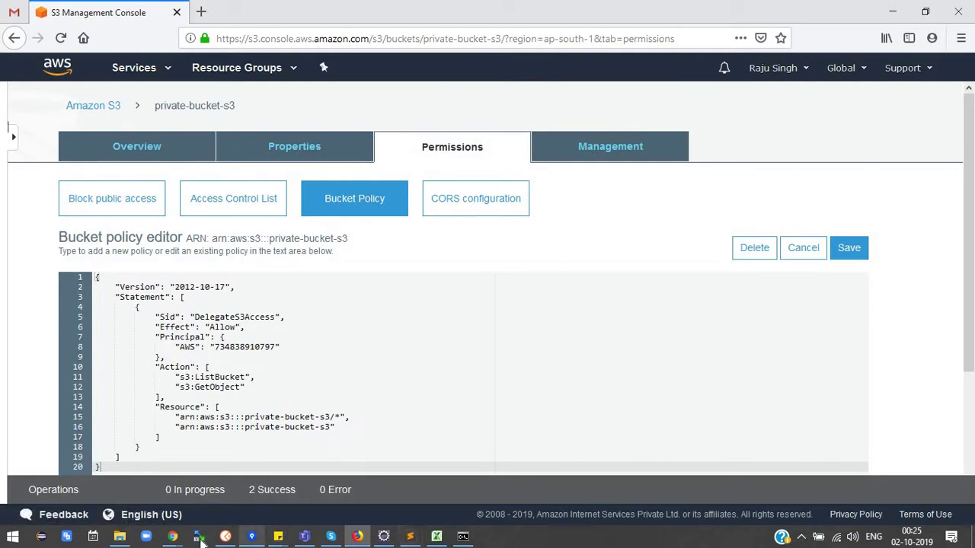
click(93, 106)
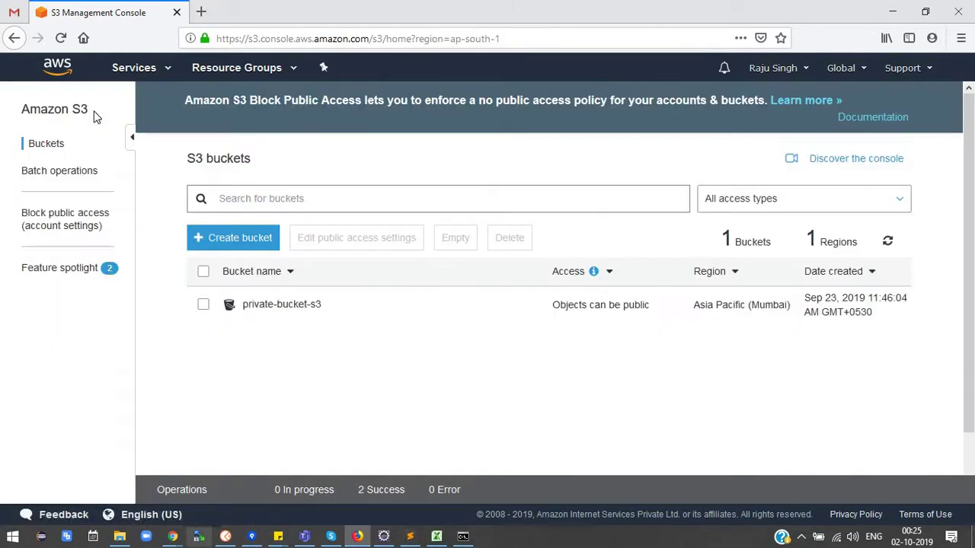
click(267, 305)
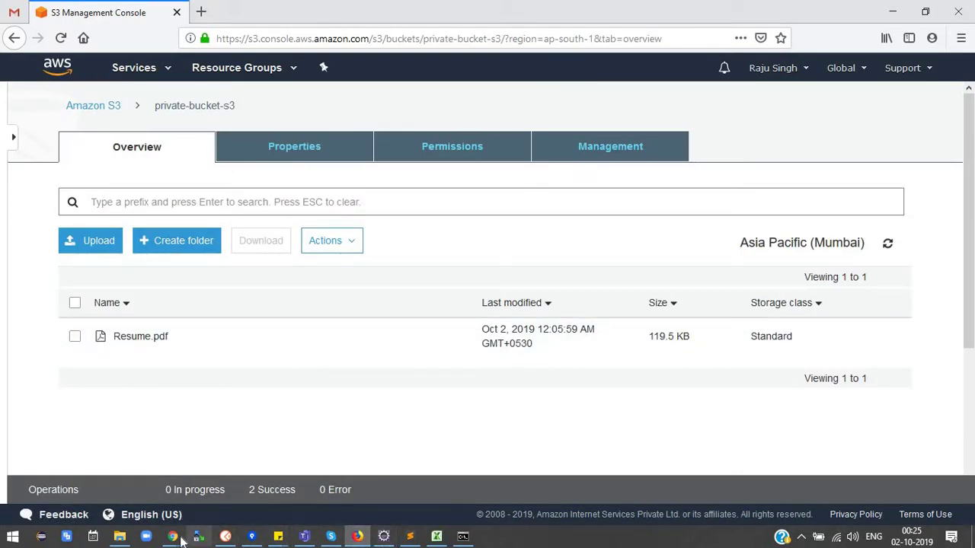
Step: Switch to the destination account's S3 console in Chrome and open bkt-dms-test1 to check its objects
mouse_move(173, 536)
mouse_move(114, 505)
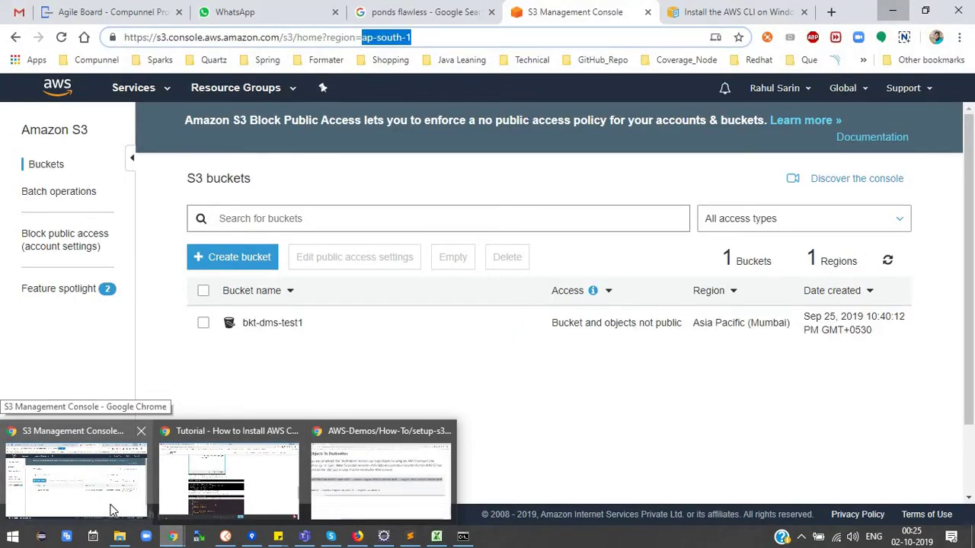
click(114, 508)
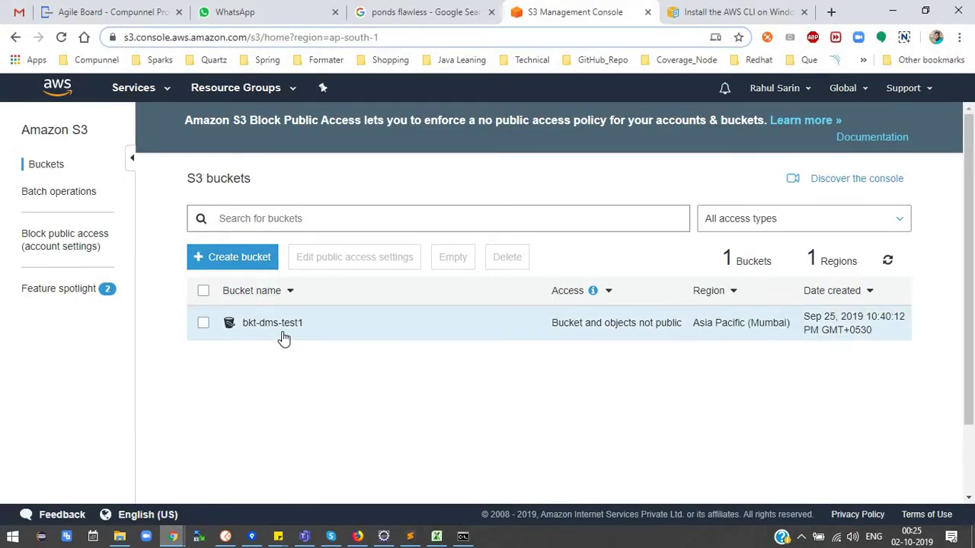
click(280, 333)
click(275, 325)
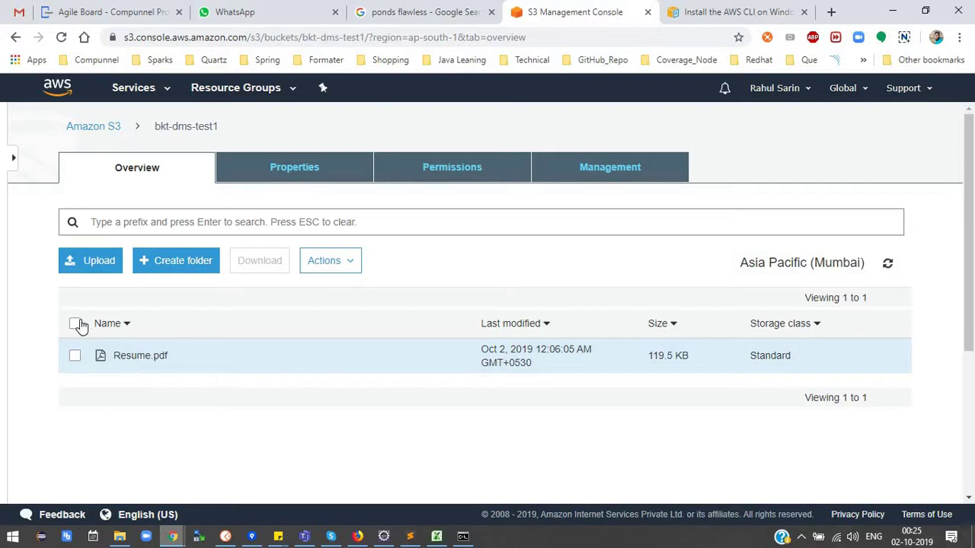
Step: Delete Resume.pdf from bkt-dms-test1 and reload the bucket page
click(114, 342)
click(326, 260)
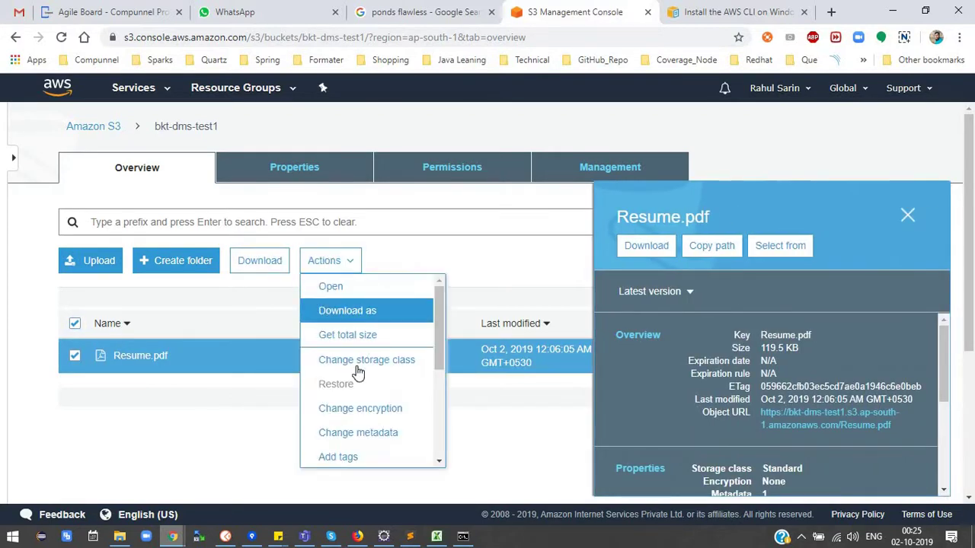
scroll(366, 438, down, 3)
scroll(343, 432, down, 1)
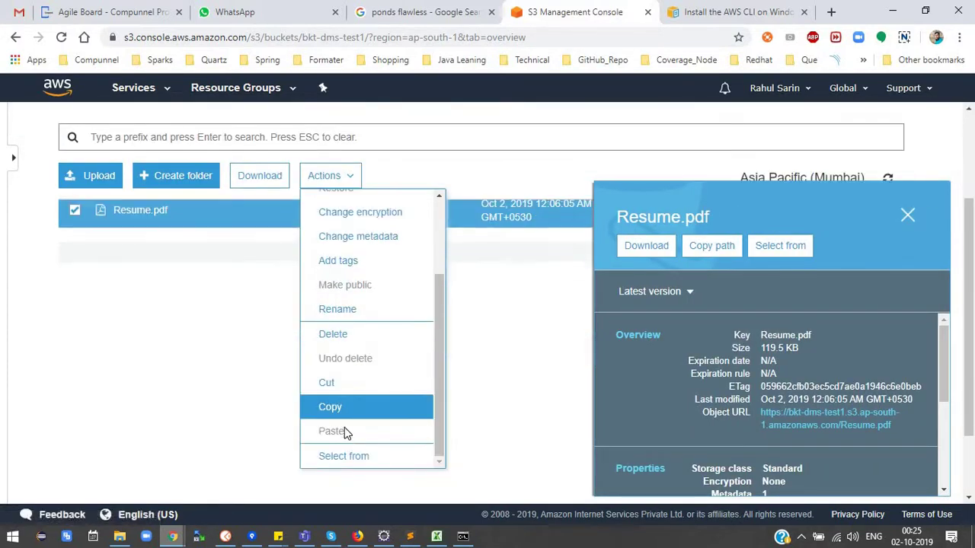
click(351, 334)
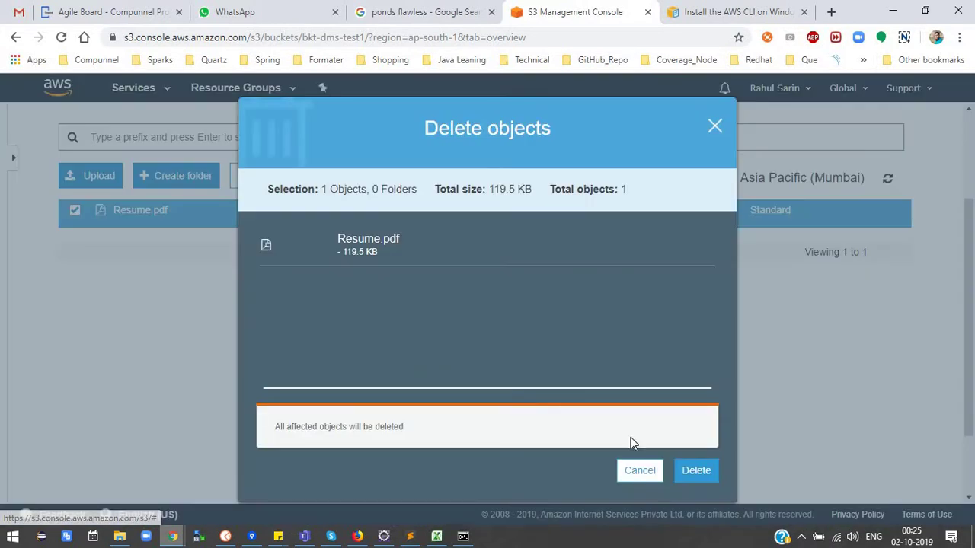
click(695, 470)
scroll(168, 175, up, 2)
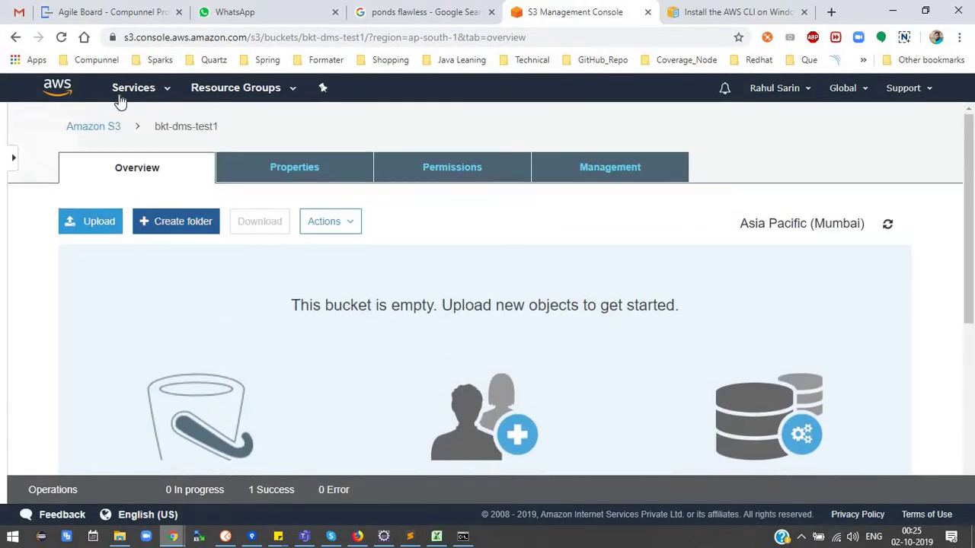
click(61, 37)
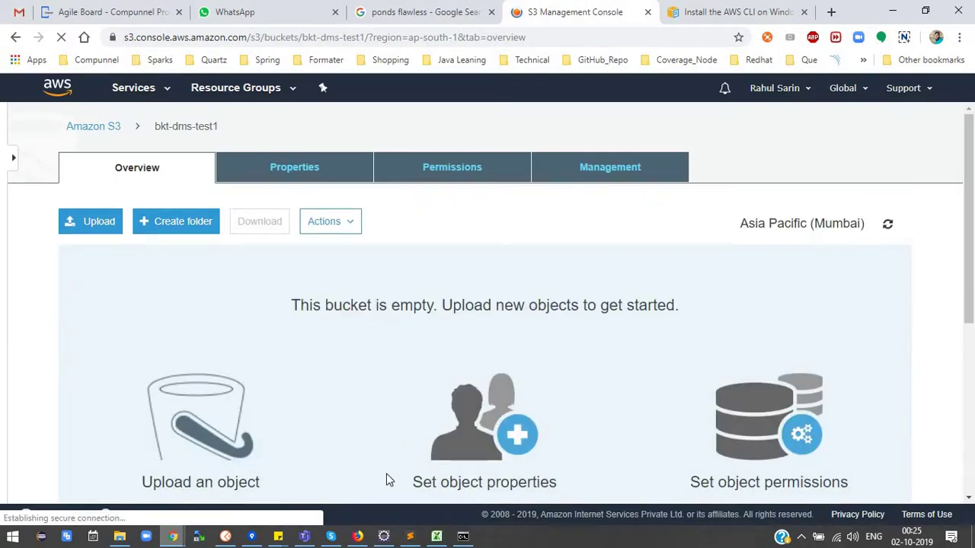
Step: Switch to private-bucket-s3 in Firefox and add the Import spreadsheet from the Desktop folder as the file to upload
mouse_move(436, 536)
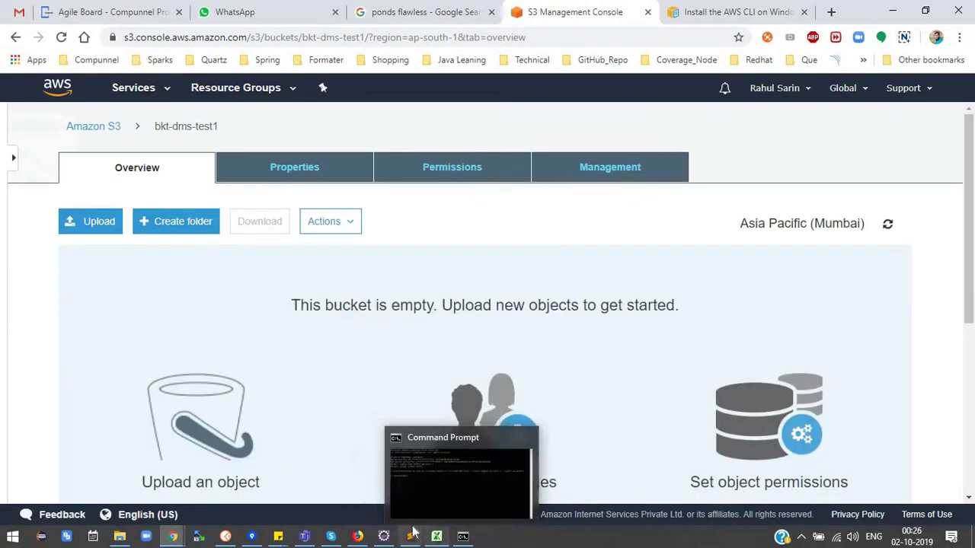
click(358, 536)
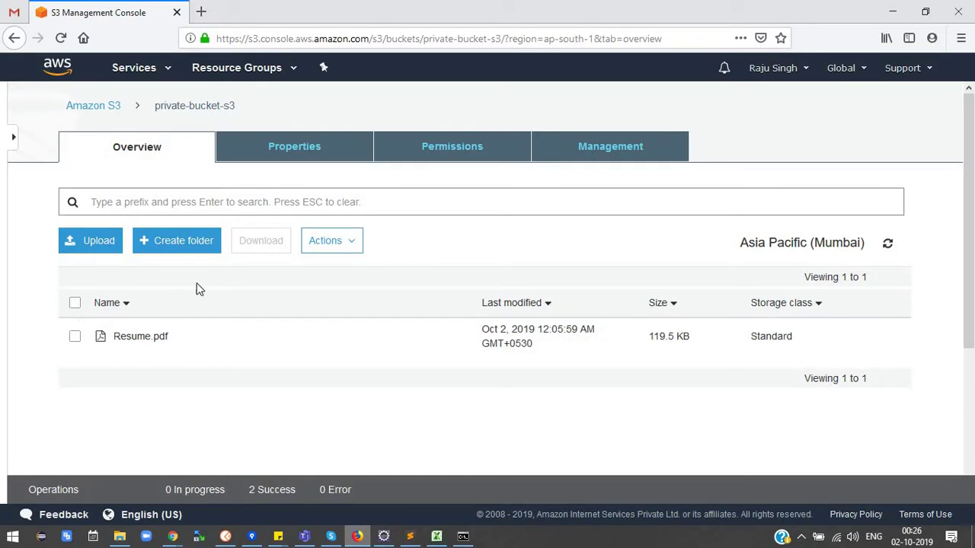
click(106, 248)
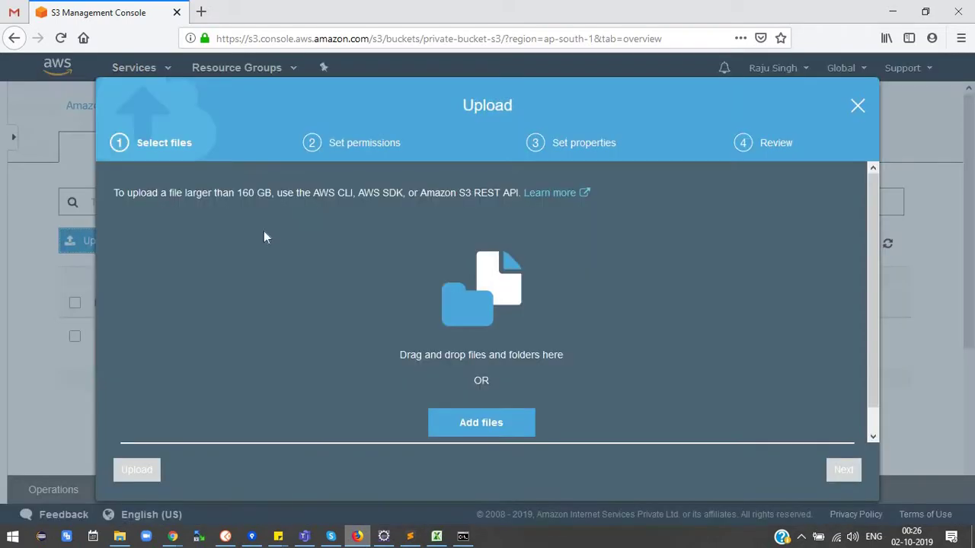
click(486, 428)
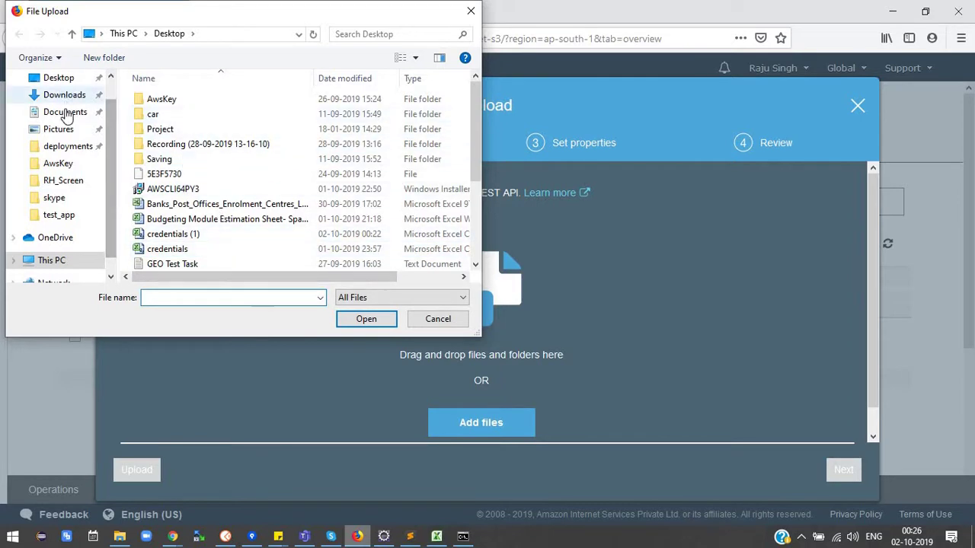
scroll(87, 185, up, 1)
click(27, 106)
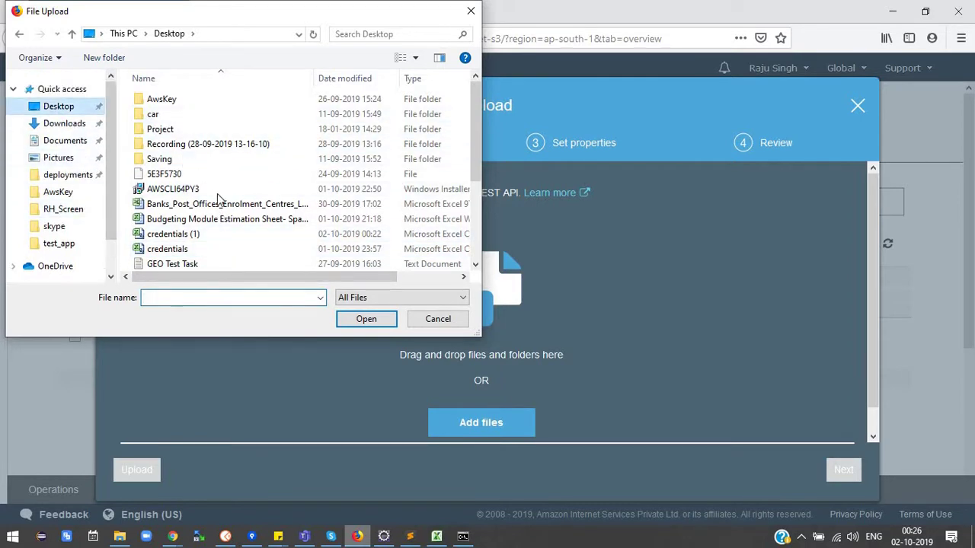
scroll(198, 226, down, 3)
click(163, 204)
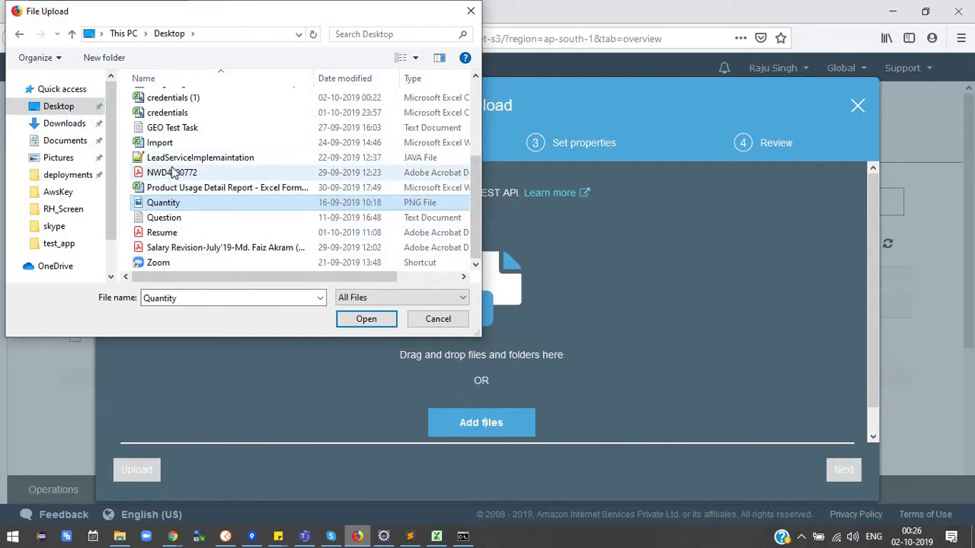
scroll(174, 152, up, 2)
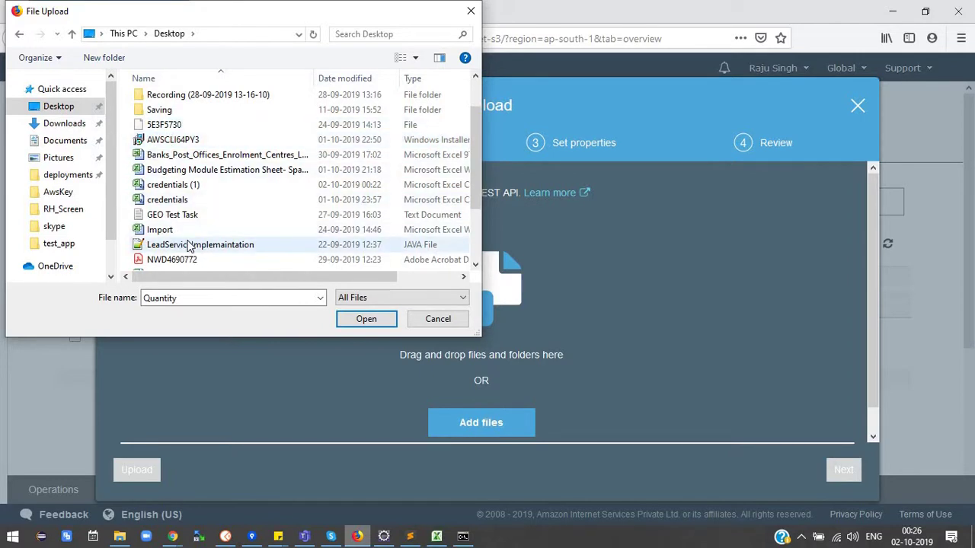
click(160, 229)
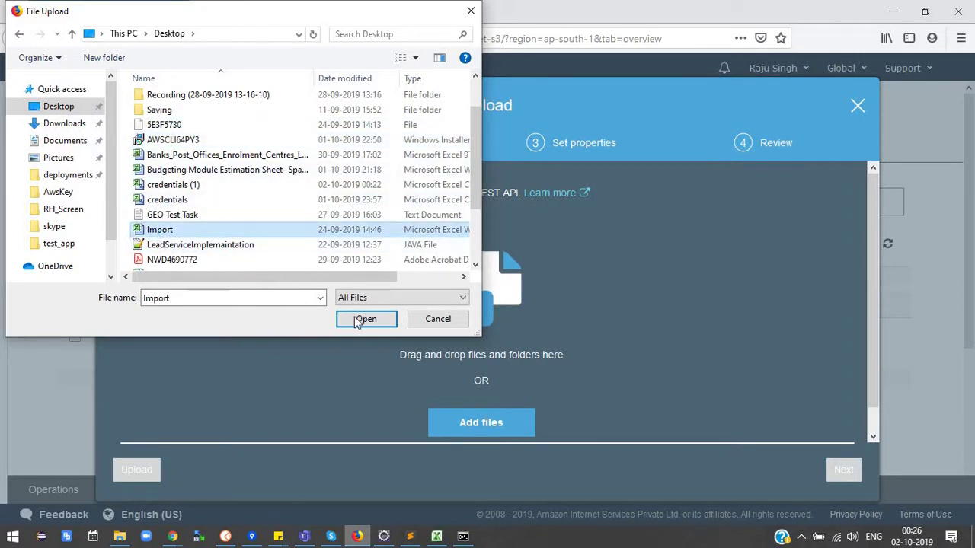
click(356, 318)
Step: Upload Import.xlsx to private-bucket-s3, keeping the default permissions and properties
click(844, 470)
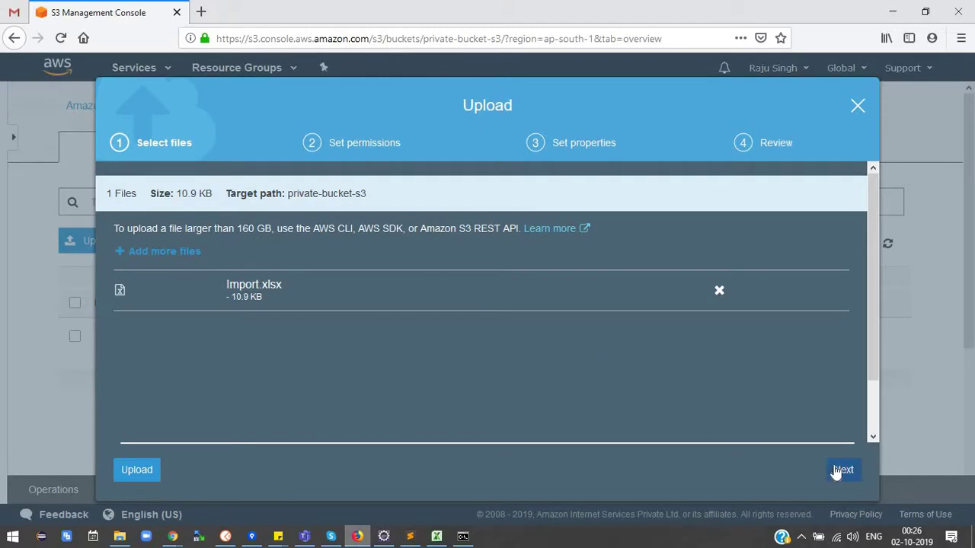
click(844, 470)
click(844, 470)
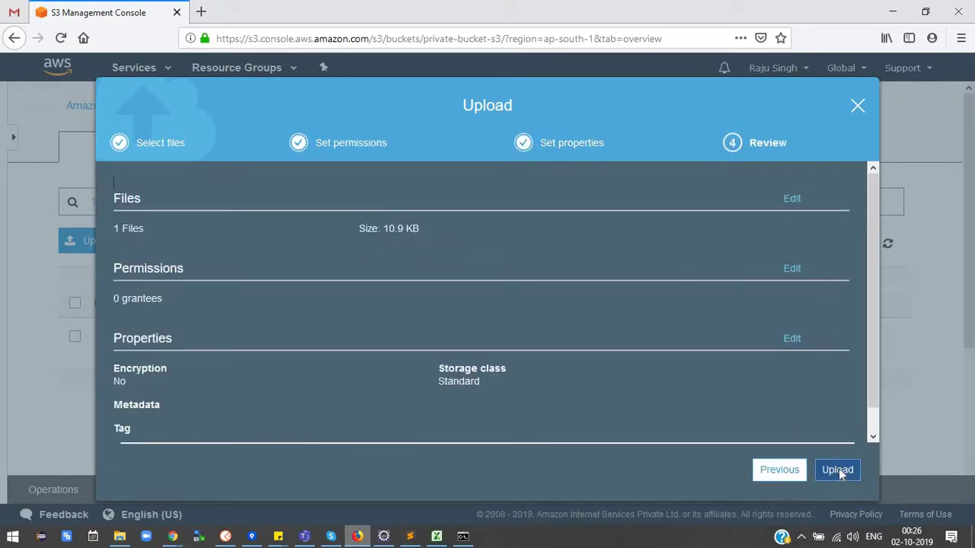
click(839, 469)
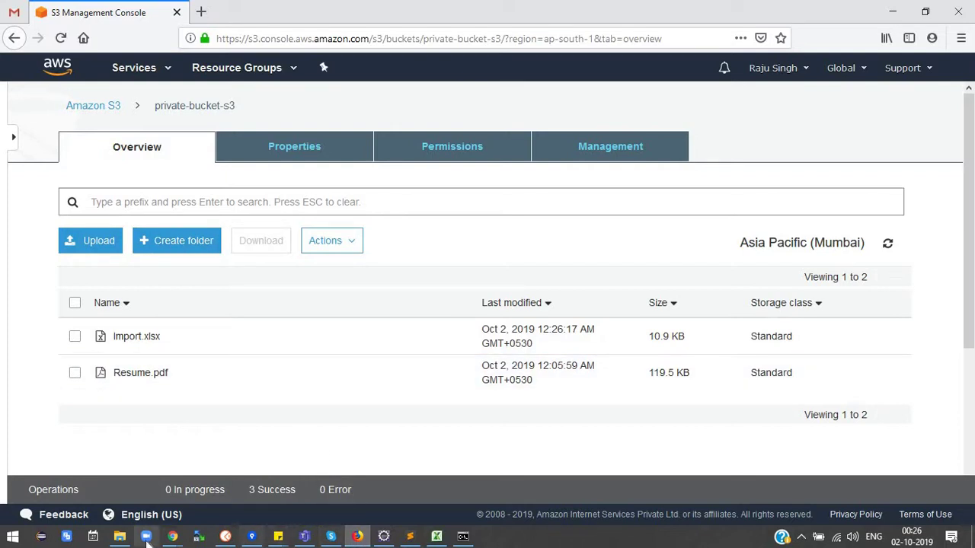
Step: Switch to bkt-dms-test1 in Chrome and reload the page to check its contents before syncing
mouse_move(173, 536)
click(72, 472)
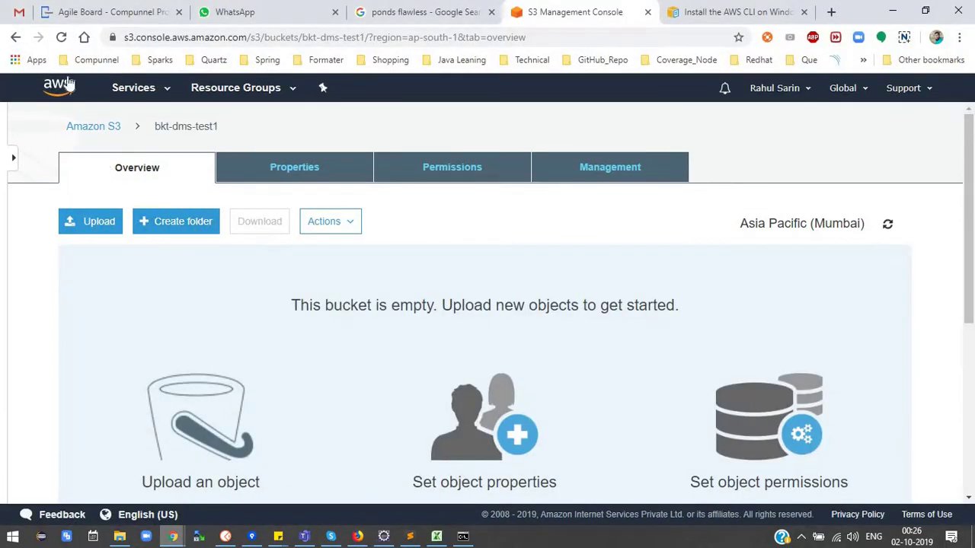
click(61, 37)
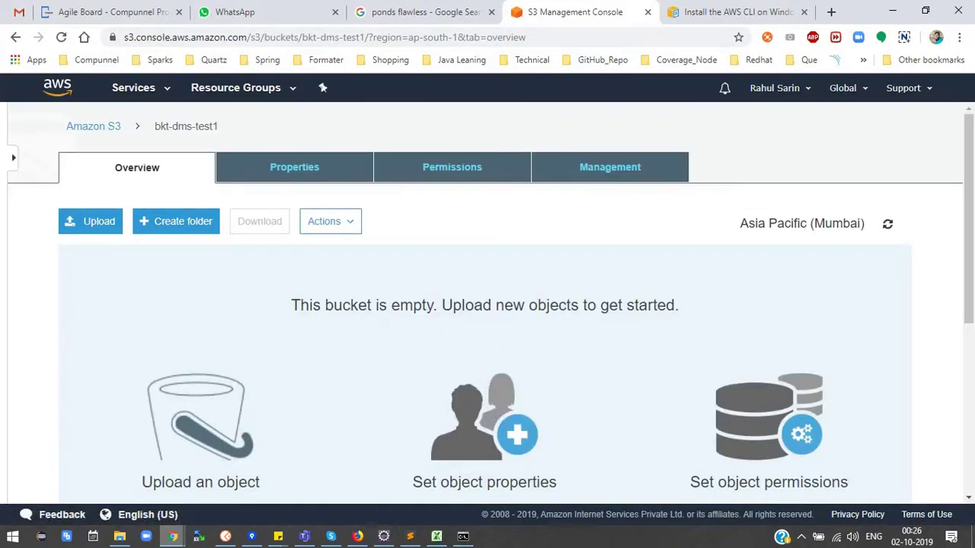
Step: Switch to Command Prompt and rerun the previous aws s3 sync command from private-bucket-s3 to bkt-dms-test1
click(463, 536)
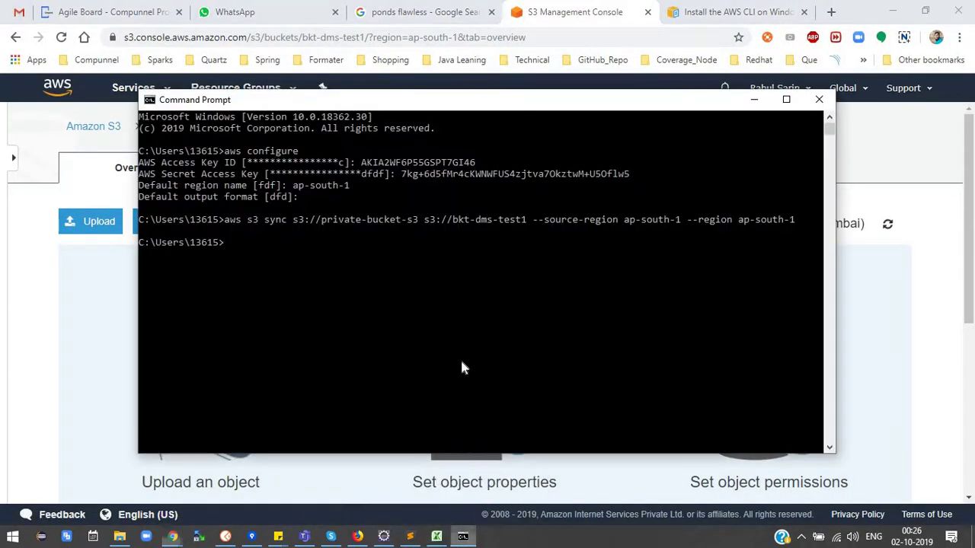
key(Up)
key(Return)
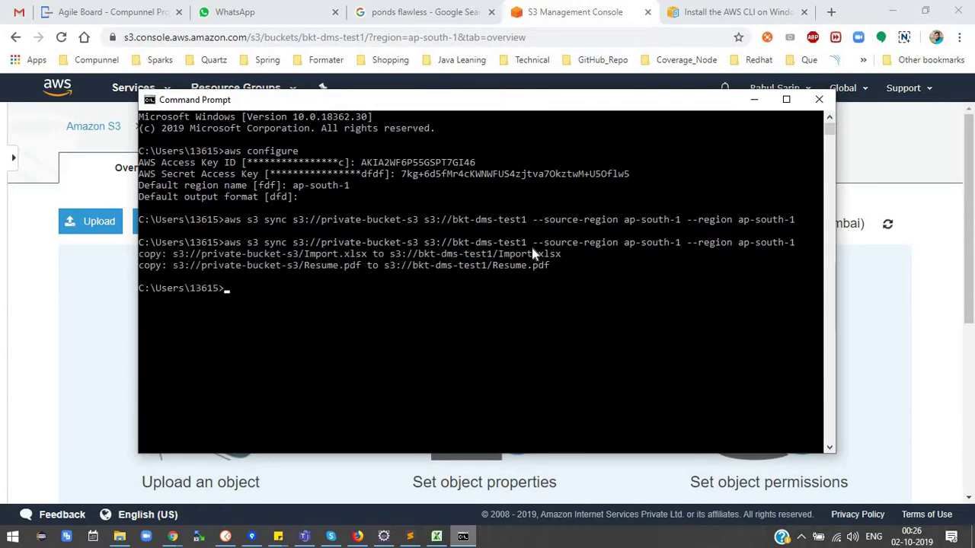
Step: Reload bkt-dms-test1 in Chrome and compare its objects with those of private-bucket-s3 in Firefox
click(3, 339)
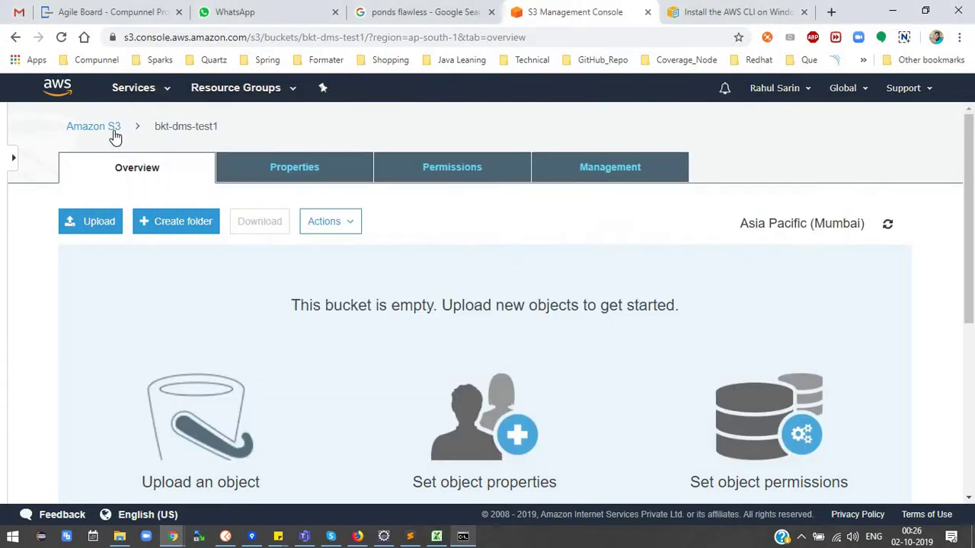
click(62, 37)
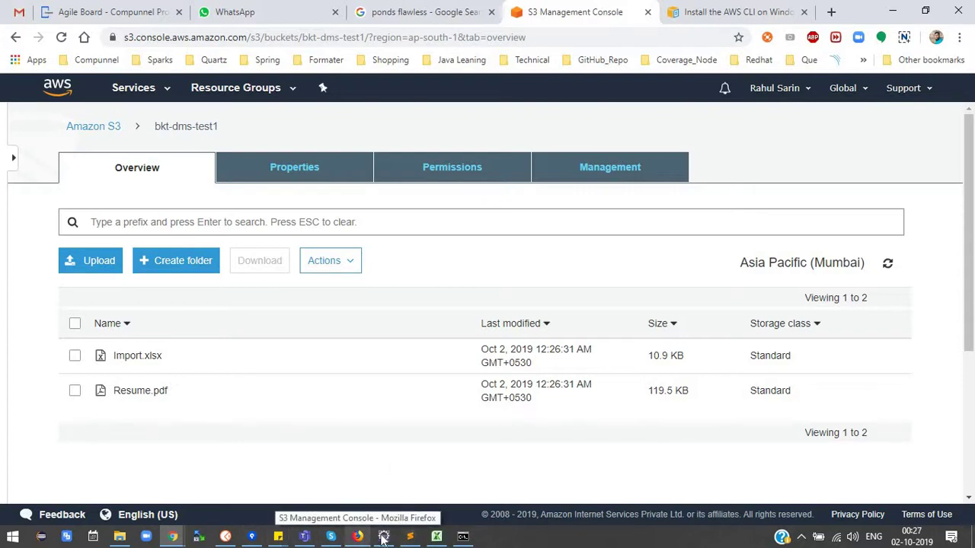
click(357, 536)
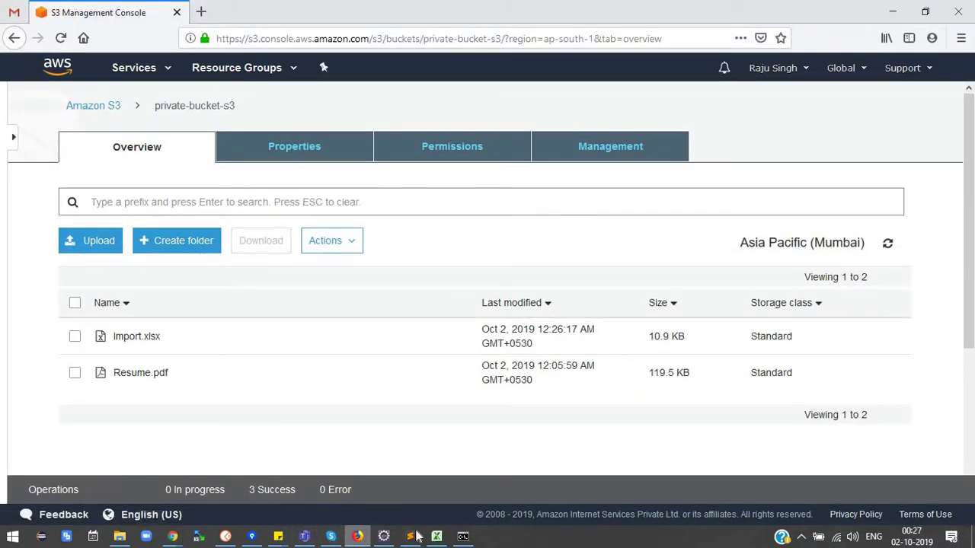
click(801, 537)
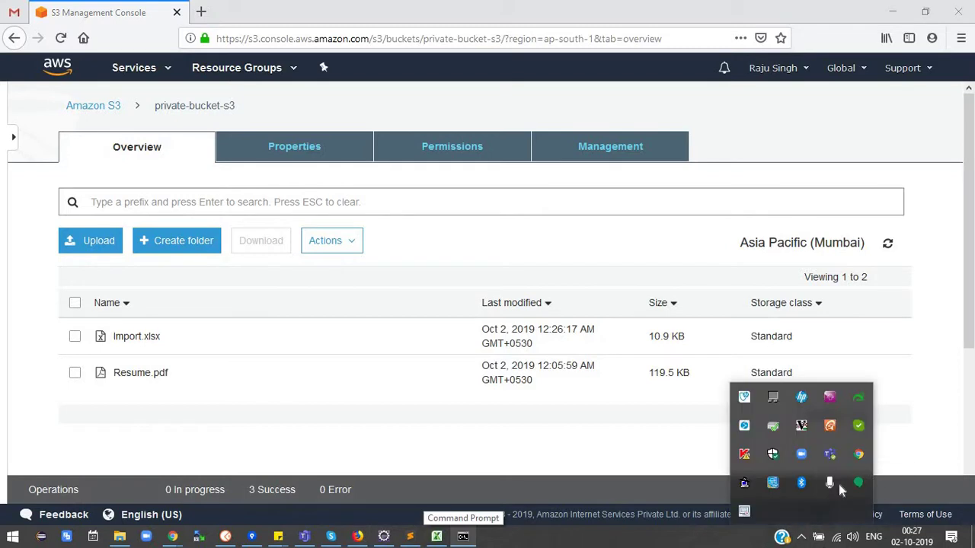